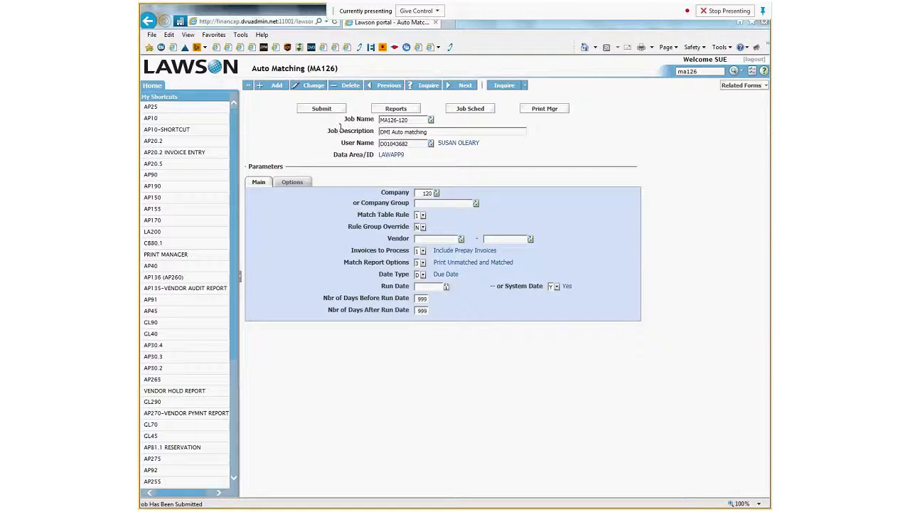
Submit the MA126-120 auto matching job and open its newest report from Print Manager, dismissing the PDF preview.
{"action": "left_click", "coordinate": [322, 111]}
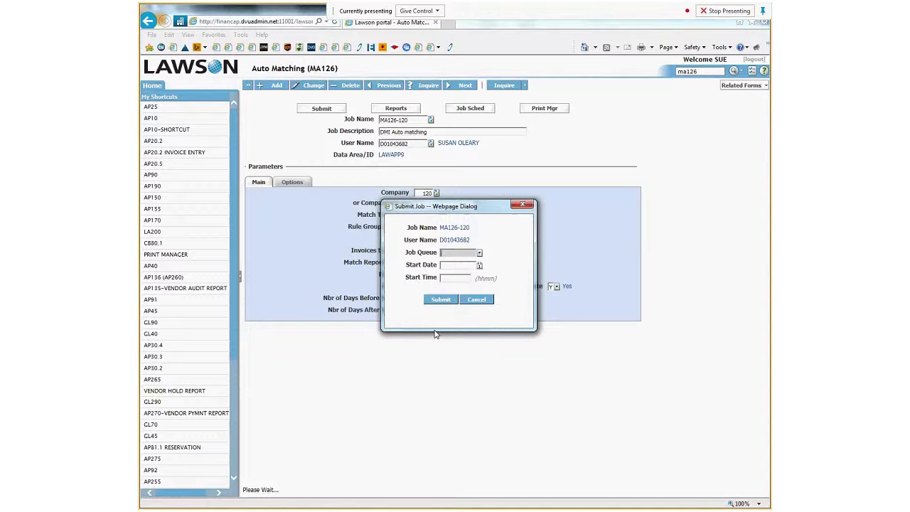
{"action": "left_click", "coordinate": [440, 300]}
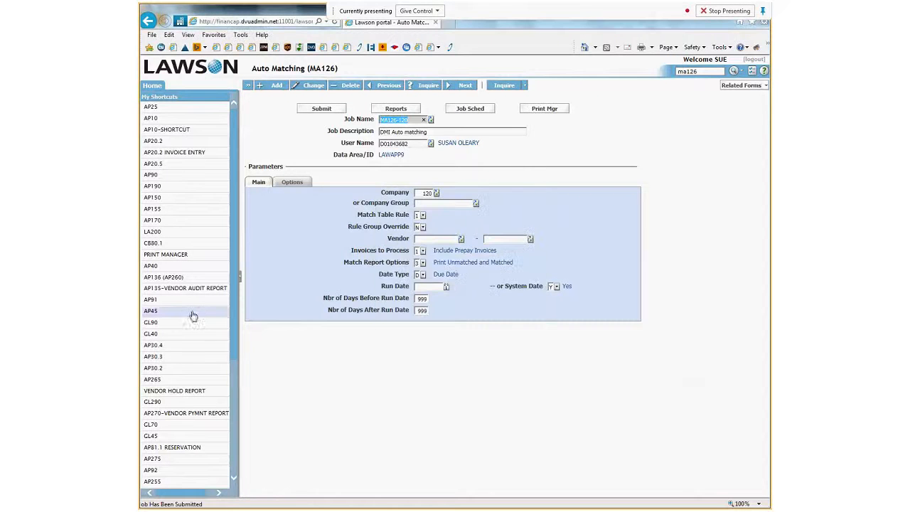
{"action": "left_click", "coordinate": [165, 254]}
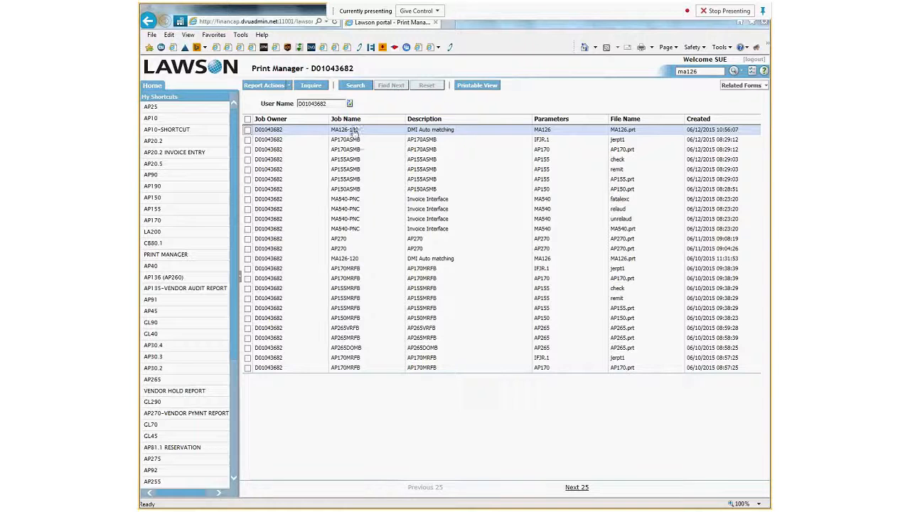
{"action": "double_click", "coordinate": [354, 131]}
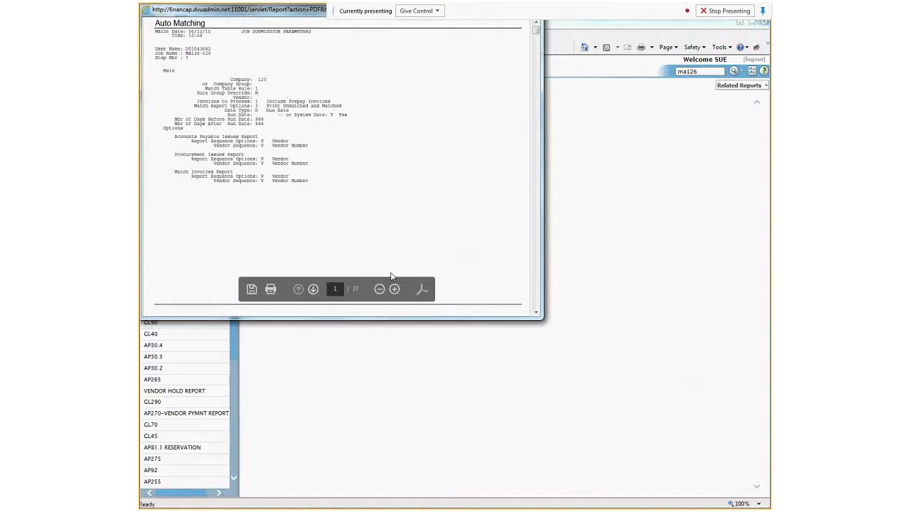
{"action": "left_click_drag", "start_coordinate": [299, 10], "coordinate": [352, 169]}
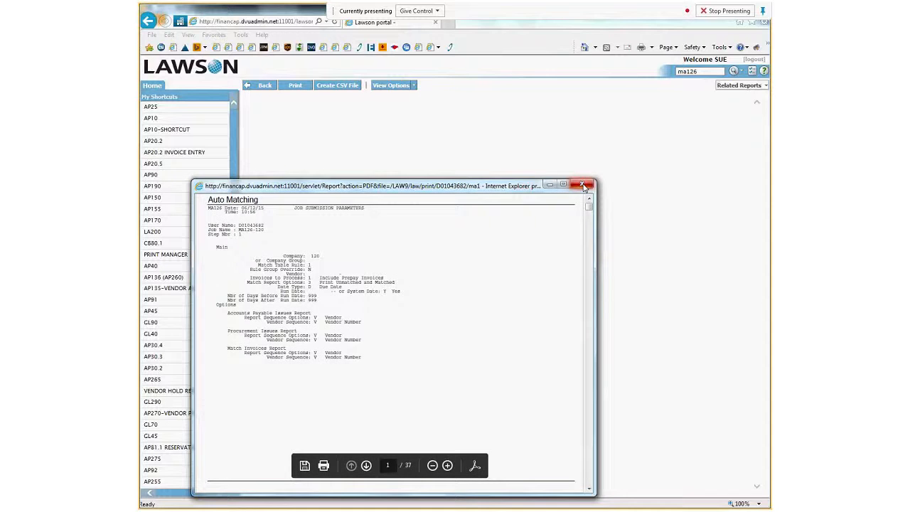
{"action": "left_click", "coordinate": [582, 185]}
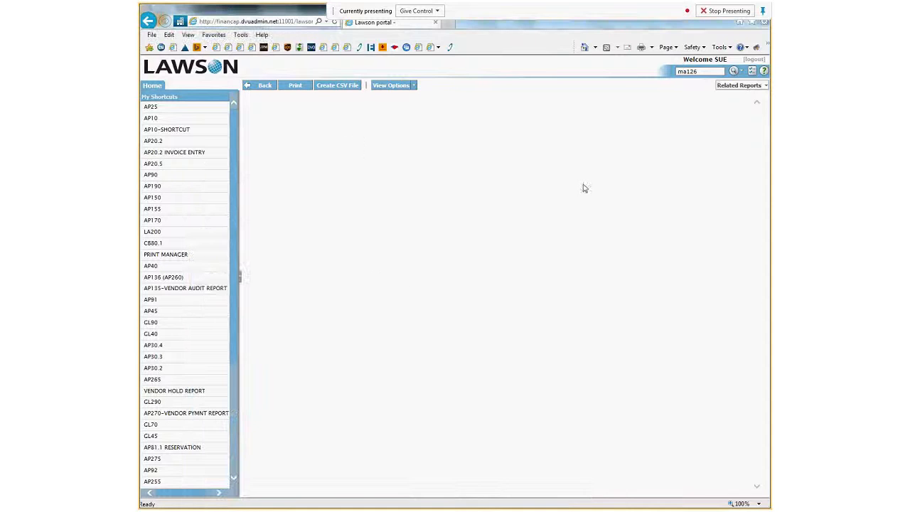
Export the auto matching report as a CSV file and open MA126.csv in a maximized Excel window.
{"action": "left_click", "coordinate": [337, 88]}
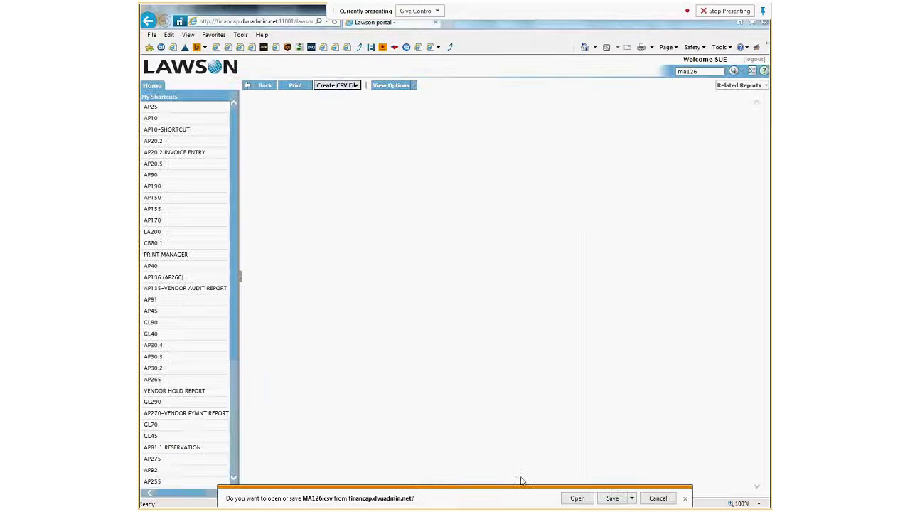
{"action": "left_click", "coordinate": [577, 498]}
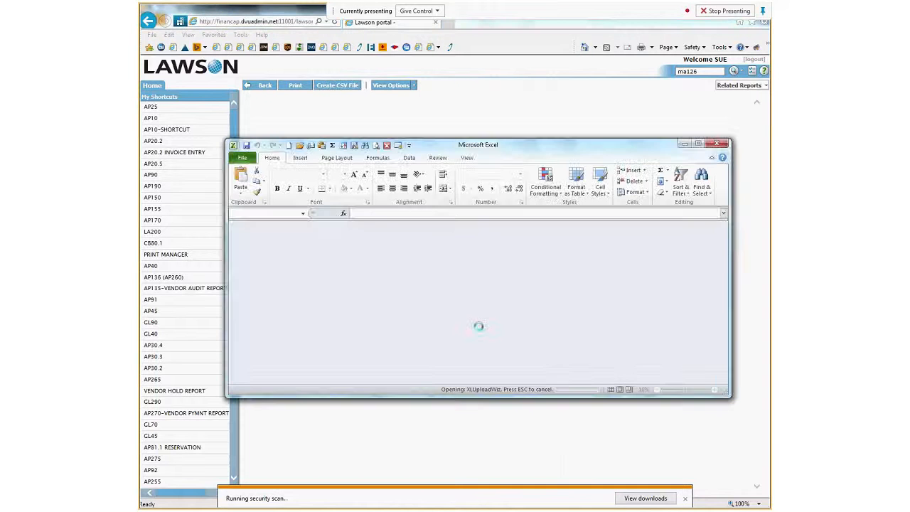
{"action": "left_click", "coordinate": [698, 144]}
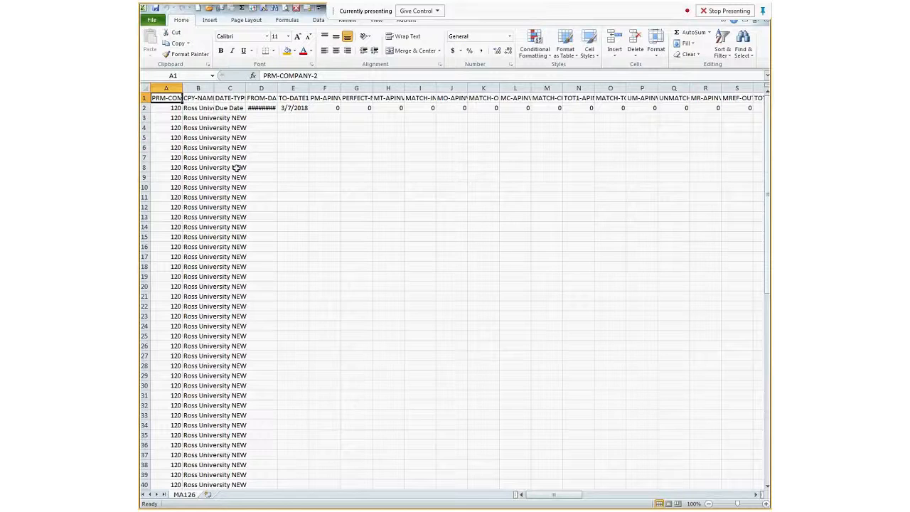
Delete columns A through AK so the sheet starts with the Vendor ID column.
{"action": "left_click", "coordinate": [170, 86]}
{"action": "left_click_drag", "start_coordinate": [169, 86], "coordinate": [616, 197]}
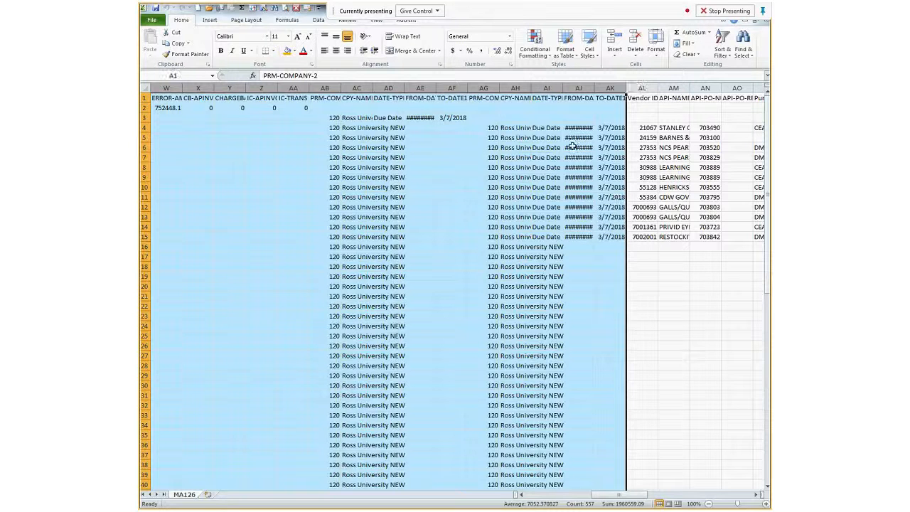
{"action": "right_click", "coordinate": [522, 88]}
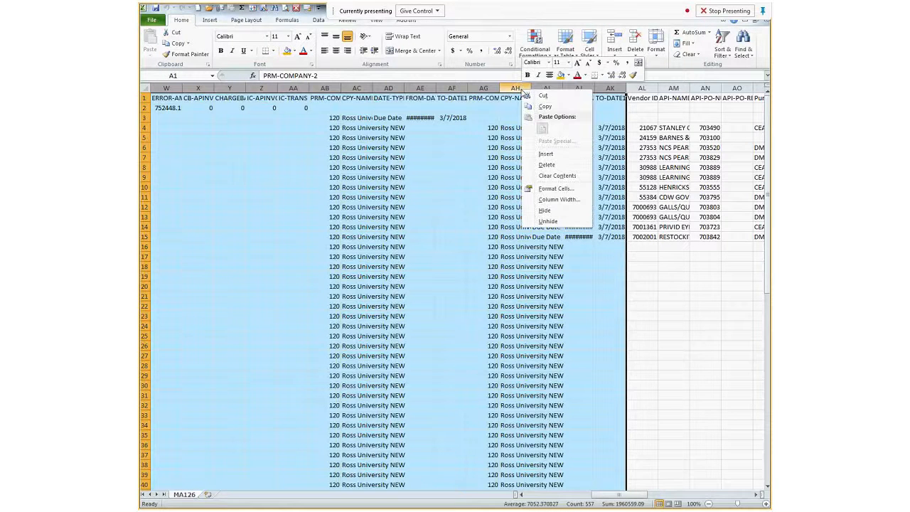
{"action": "left_click", "coordinate": [553, 166]}
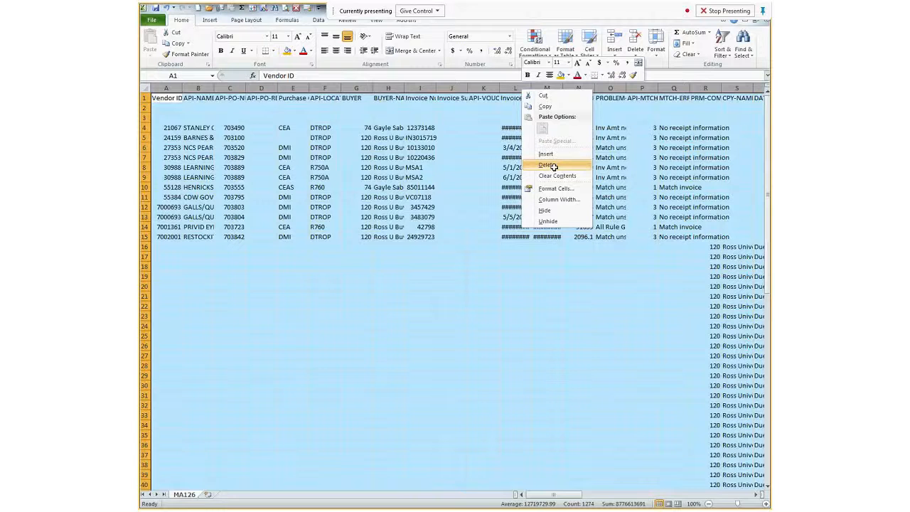
{"action": "left_click", "coordinate": [199, 177]}
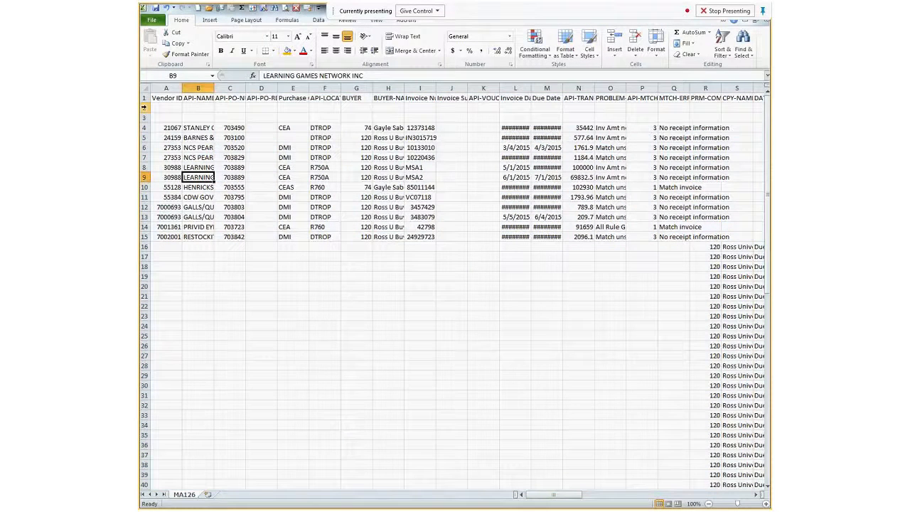
Delete the blank rows 2 and 3 below the header row.
{"action": "left_click", "coordinate": [144, 107]}
{"action": "right_click", "coordinate": [145, 108]}
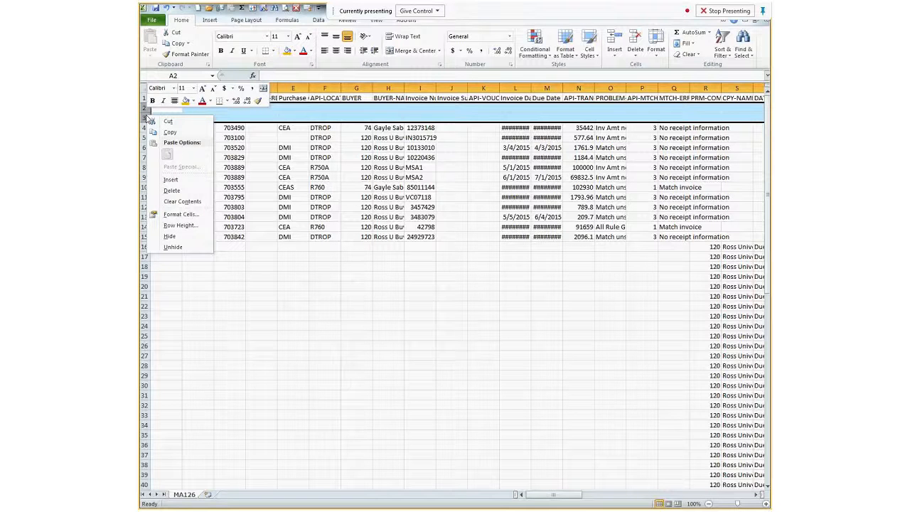
{"action": "left_click", "coordinate": [171, 191]}
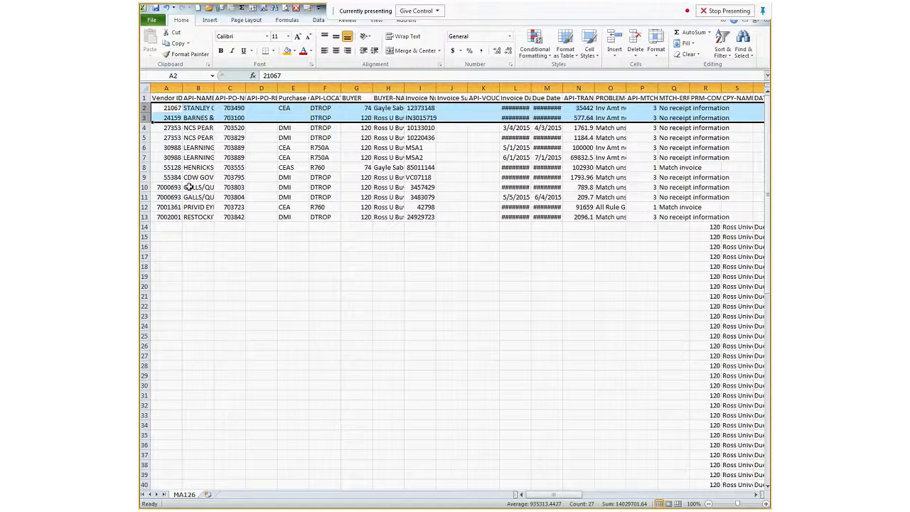
Delete the cells A14 to V76 with the shift cells left option to align the remaining invoice records.
{"action": "left_click_drag", "start_coordinate": [163, 226], "coordinate": [487, 410]}
{"action": "right_click", "coordinate": [413, 335]}
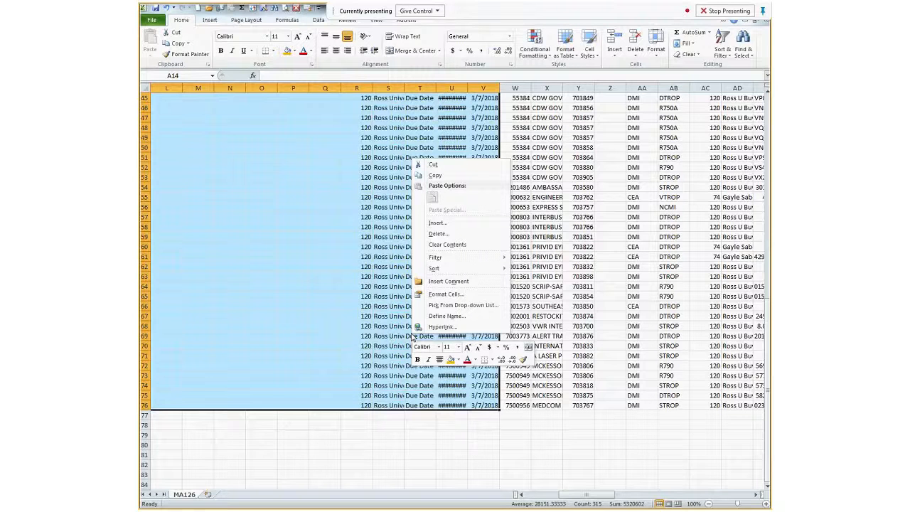
{"action": "left_click", "coordinate": [438, 233]}
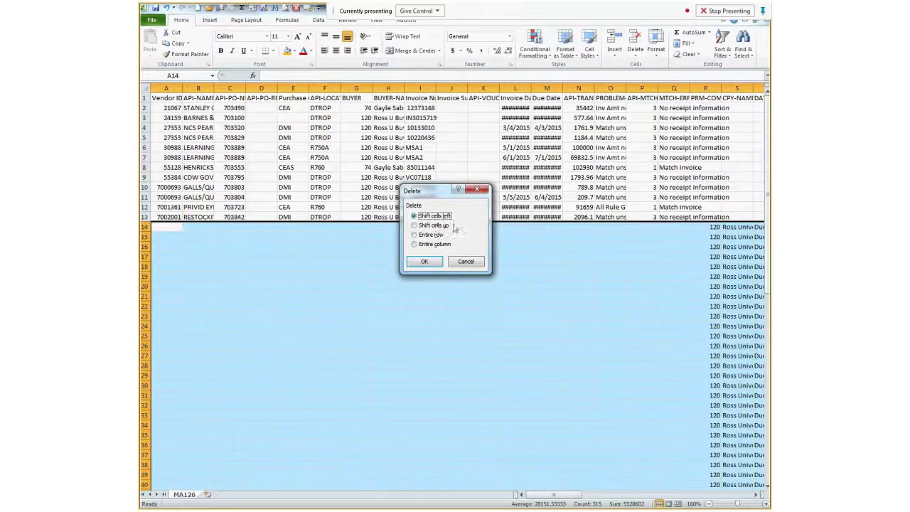
{"action": "left_click", "coordinate": [426, 262]}
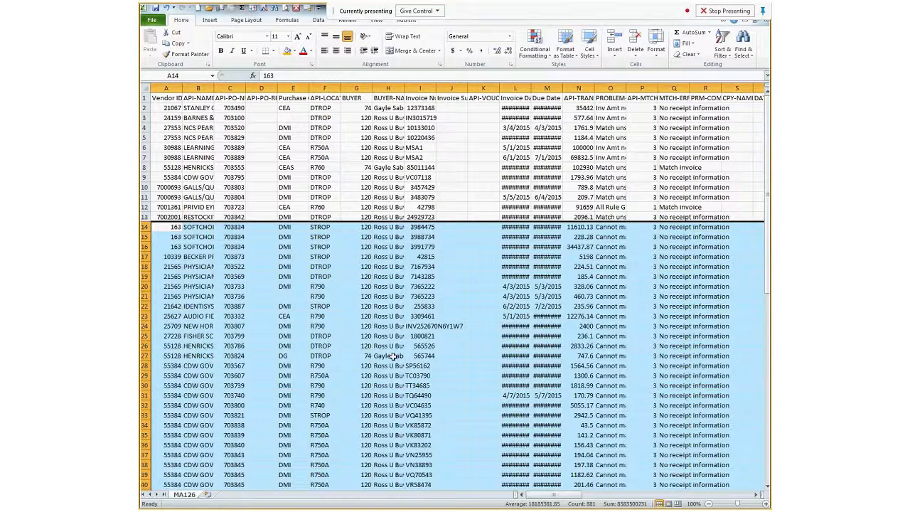
{"action": "left_click", "coordinate": [356, 285]}
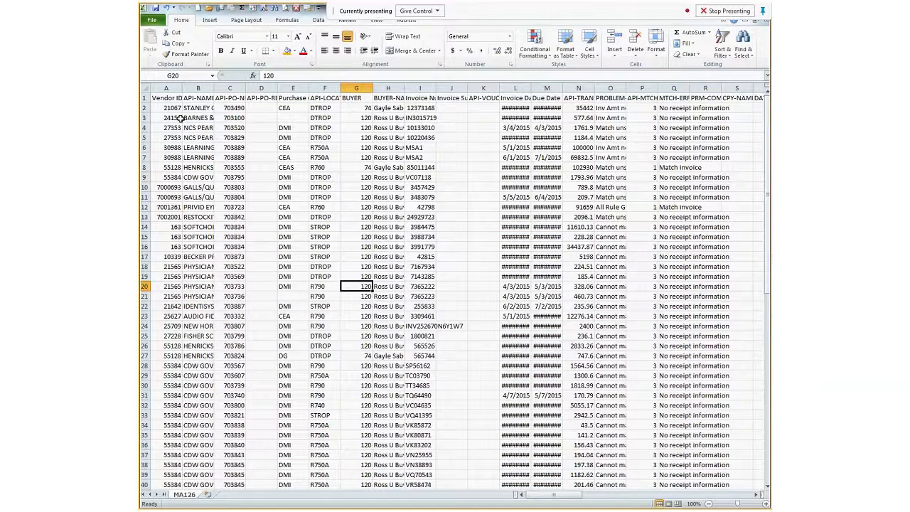
Make the header row bold and center its text.
{"action": "left_click", "coordinate": [144, 98]}
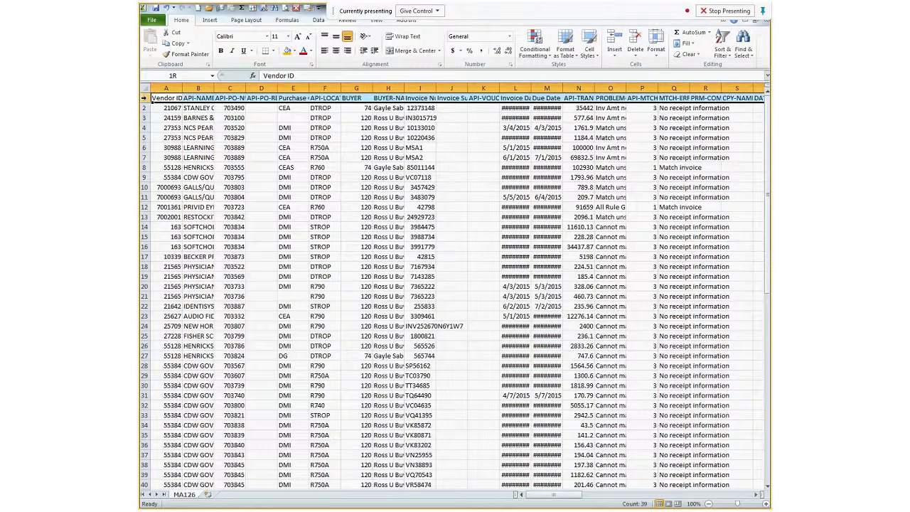
{"action": "left_click", "coordinate": [221, 50]}
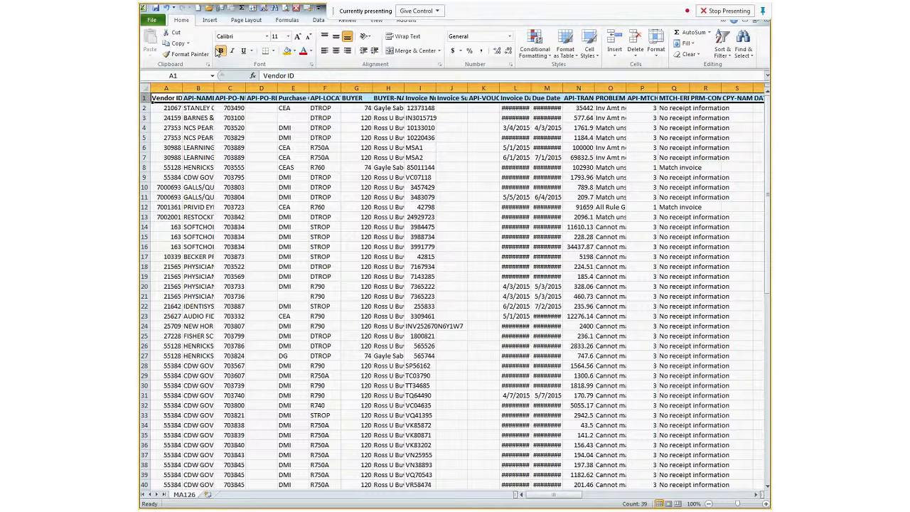
{"action": "left_click", "coordinate": [336, 50]}
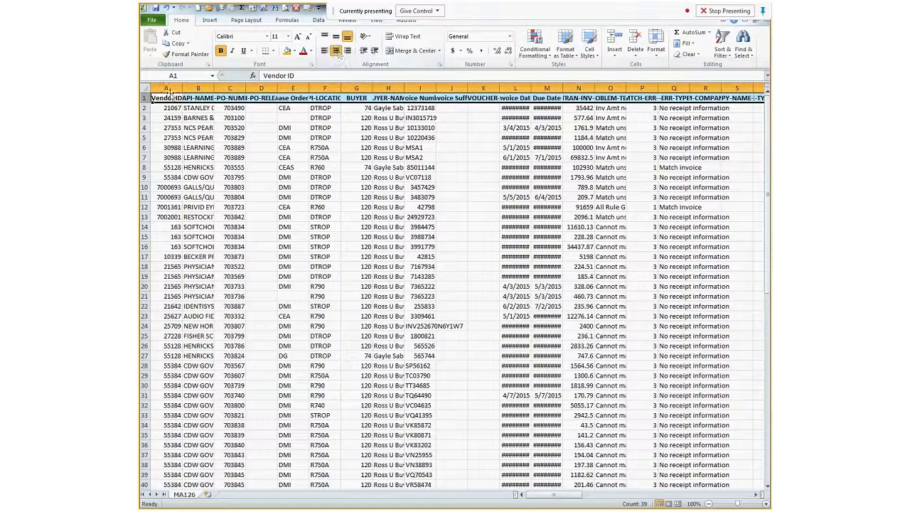
Autofit the widths of all columns in the sheet to their contents.
{"action": "left_click", "coordinate": [143, 88]}
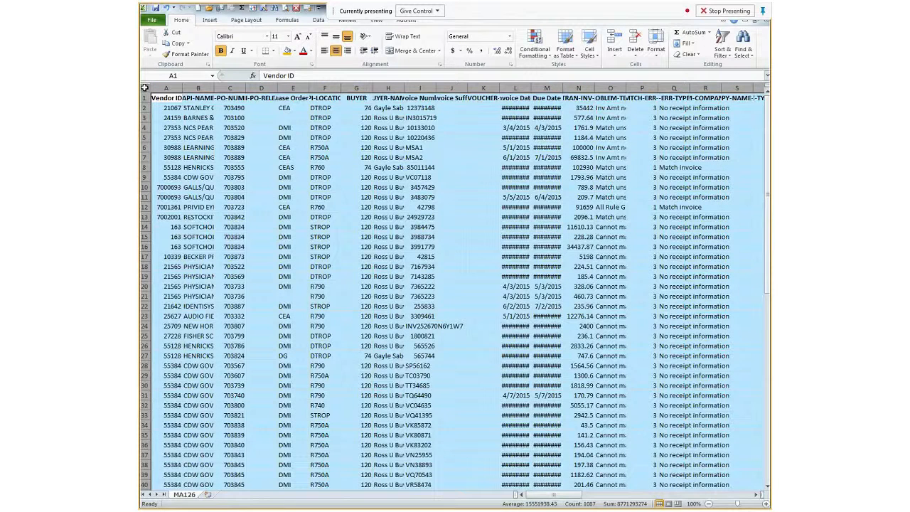
{"action": "double_click", "coordinate": [182, 87]}
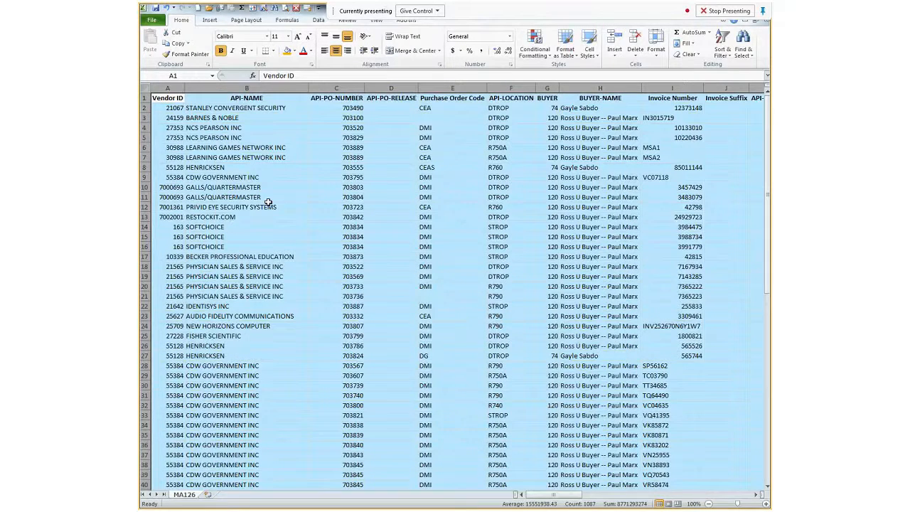
{"action": "left_click", "coordinate": [237, 177]}
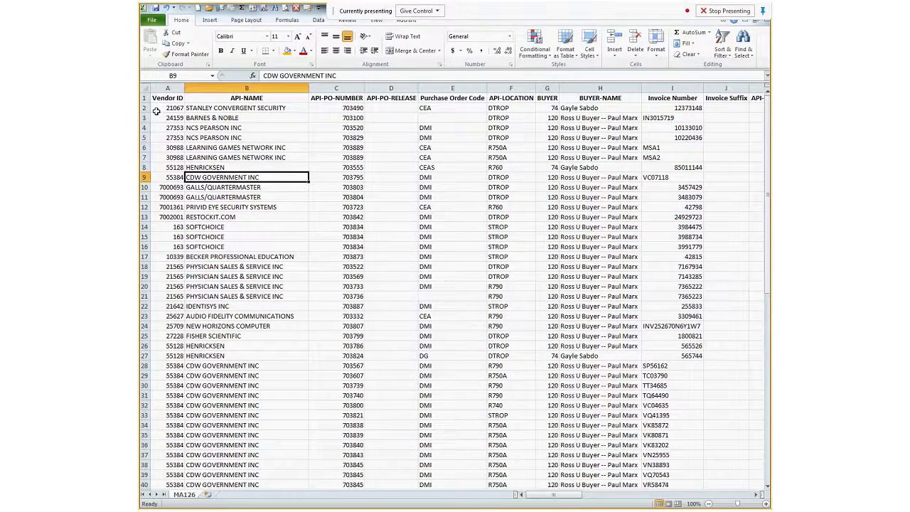
Rename the first three column headers as V#, VNAME and PO.
{"action": "key", "text": "ctrl+Home"}
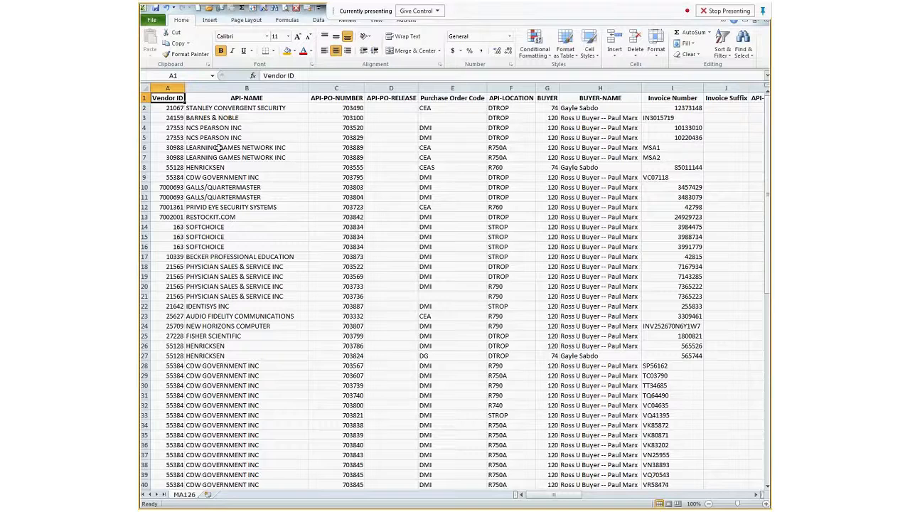
{"action": "type", "text": "V"}
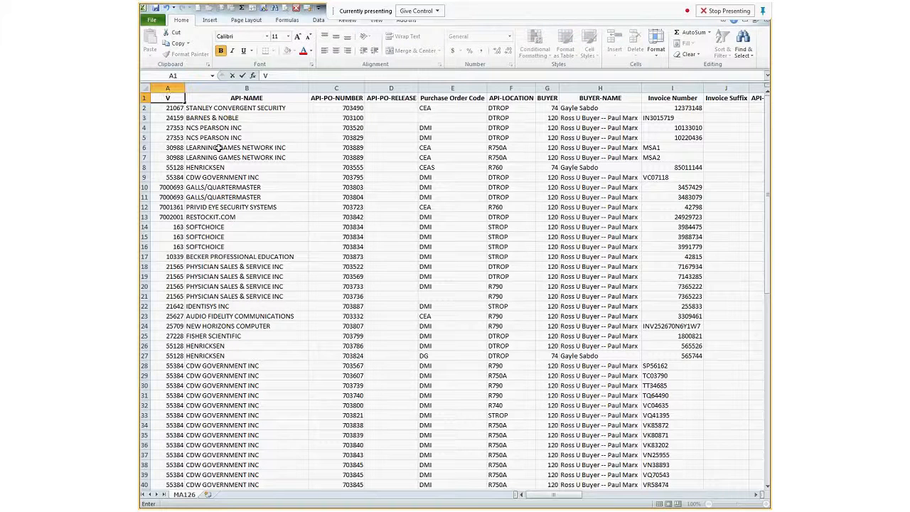
{"action": "type", "text": "#"}
{"action": "key", "text": "Tab"}
{"action": "type", "text": "VNAME"}
{"action": "key", "text": "Tab"}
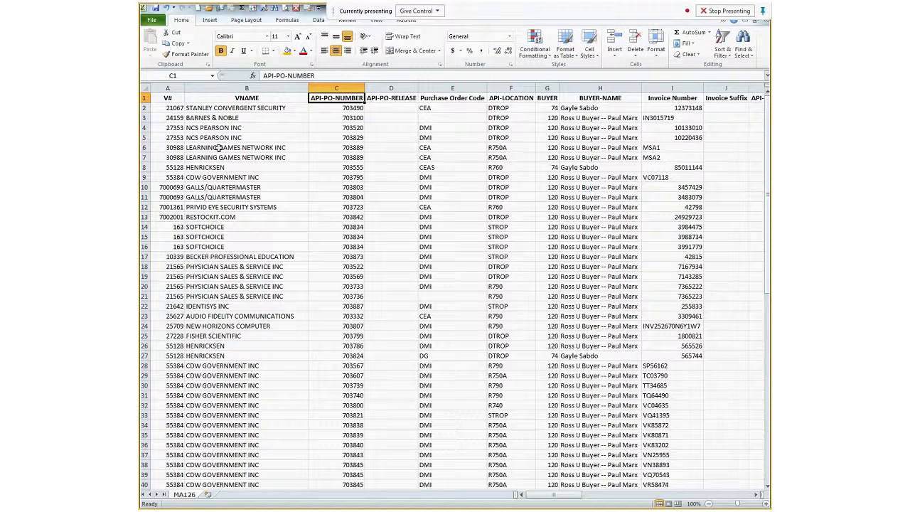
{"action": "type", "text": "PO"}
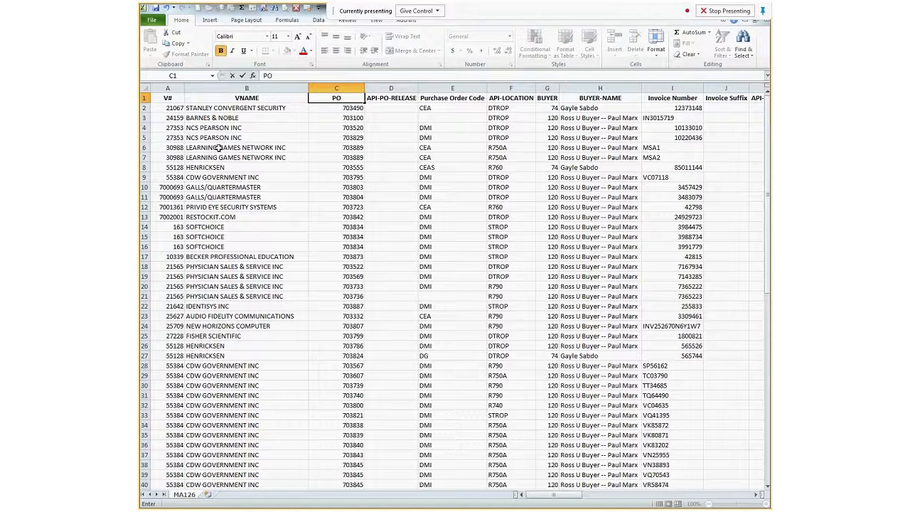
{"action": "key", "text": "Tab"}
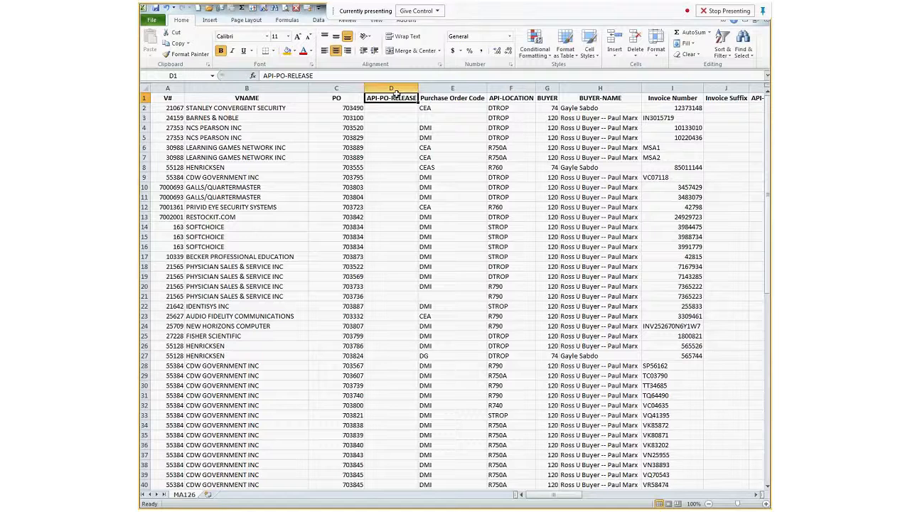
Delete the empty API-PO-RELEASE column.
{"action": "left_click", "coordinate": [396, 92]}
{"action": "right_click", "coordinate": [396, 93]}
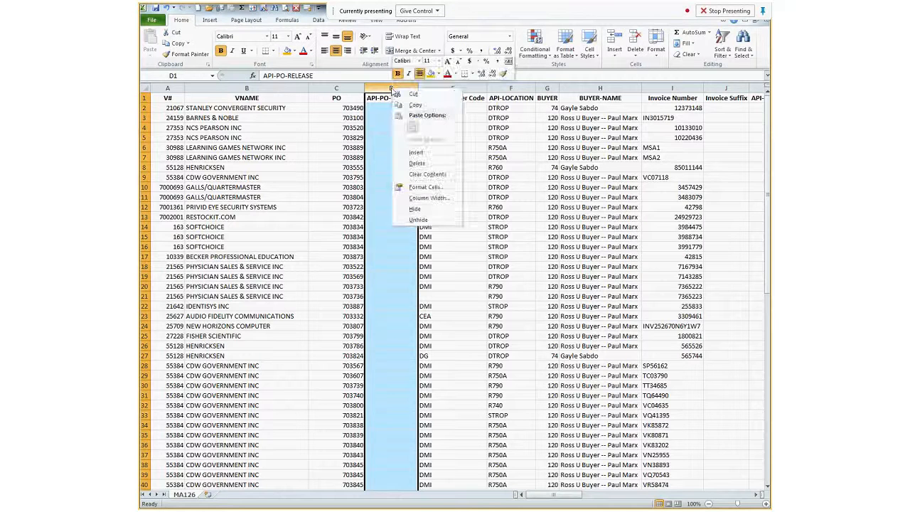
{"action": "left_click", "coordinate": [410, 162]}
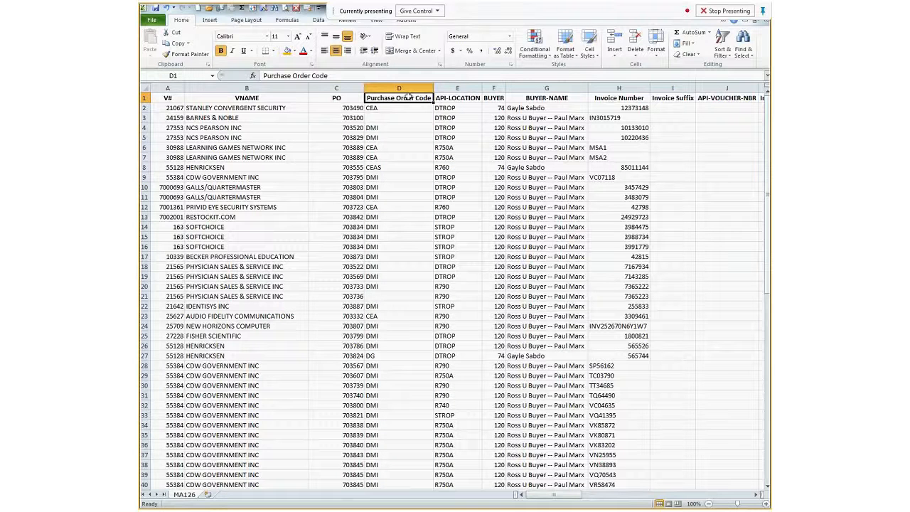
Rename the Purchase Order Code header as CODE and the API-LOCATION header as LOC.
{"action": "type", "text": "CODE"}
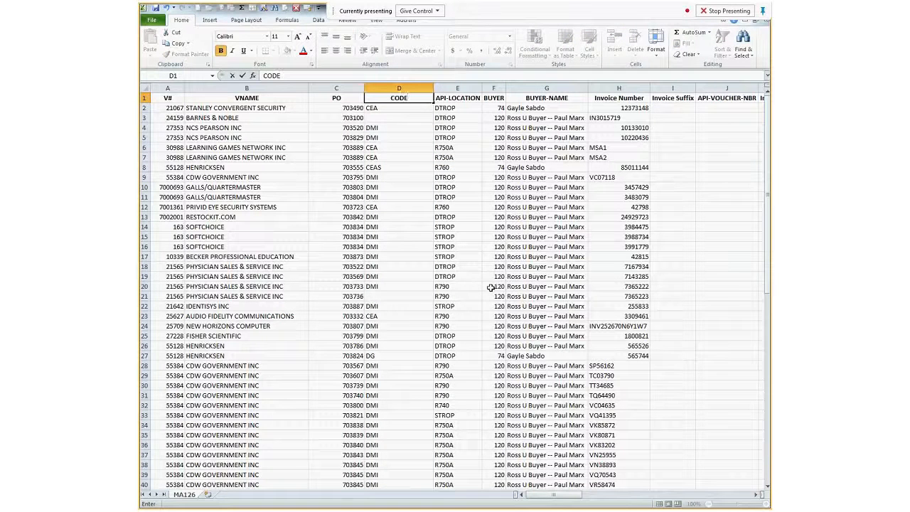
{"action": "key", "text": "Tab"}
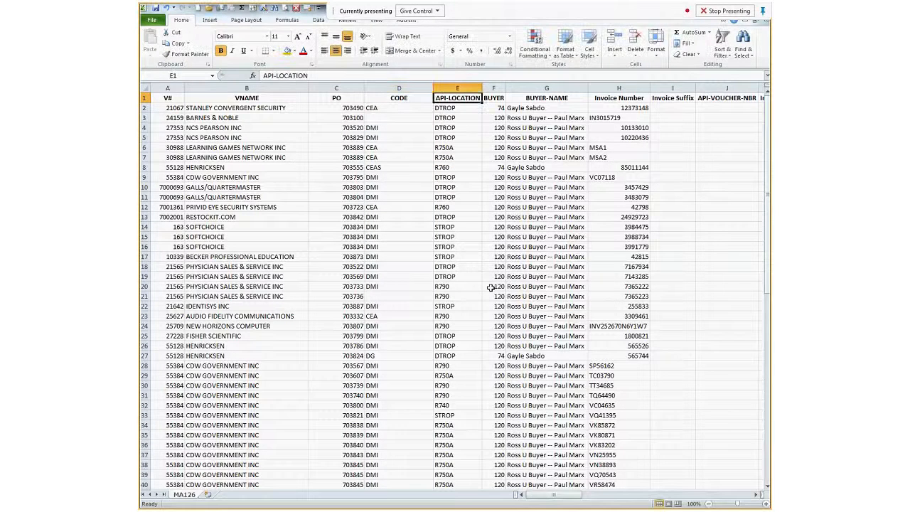
{"action": "type", "text": "LOC"}
{"action": "key", "text": "Tab"}
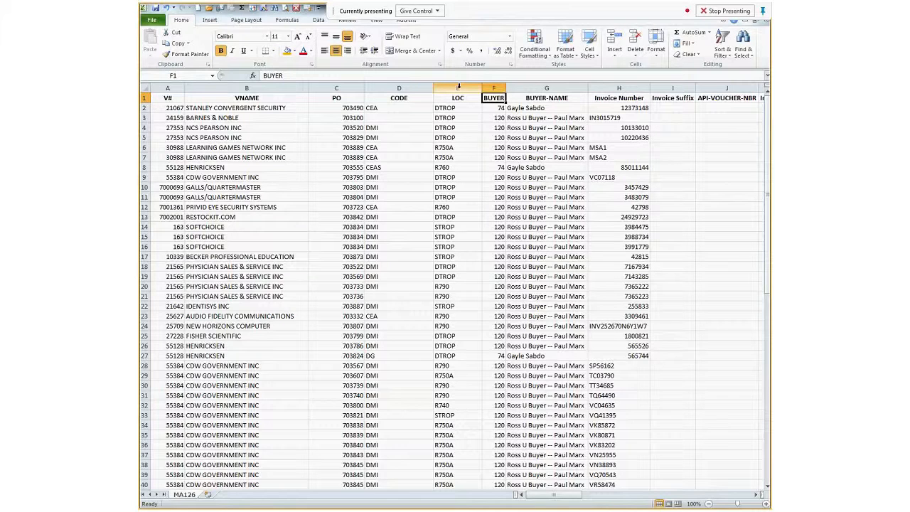
Hide the LOC, BUYER and BUYER-NAME columns.
{"action": "left_click_drag", "start_coordinate": [459, 86], "coordinate": [525, 86]}
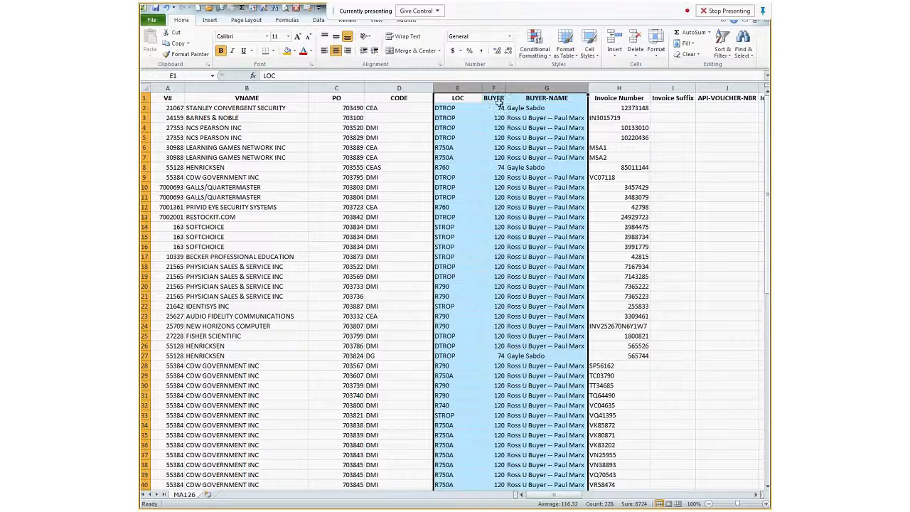
{"action": "right_click", "coordinate": [540, 89]}
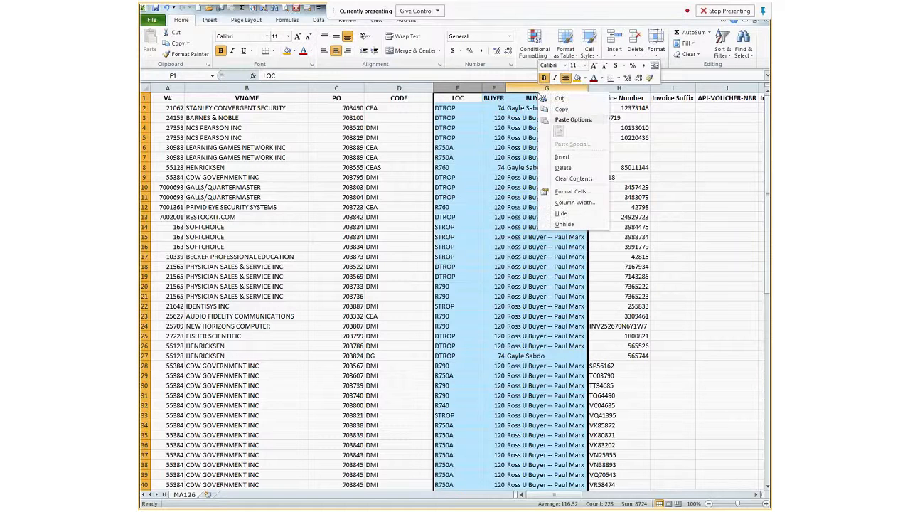
{"action": "left_click", "coordinate": [563, 168]}
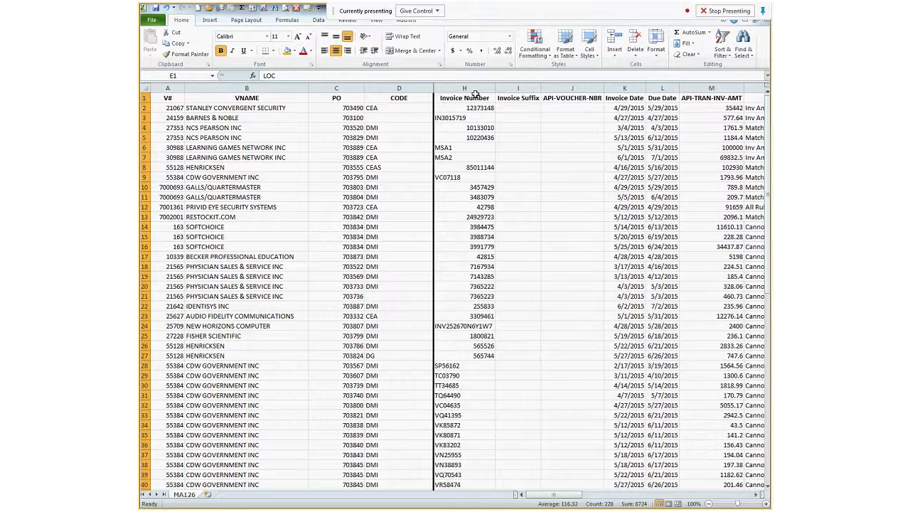
Left-align the Invoice Number column, centre its header cell and rename the header as INV#.
{"action": "left_click", "coordinate": [473, 88]}
{"action": "left_click", "coordinate": [324, 50]}
{"action": "left_click", "coordinate": [458, 98]}
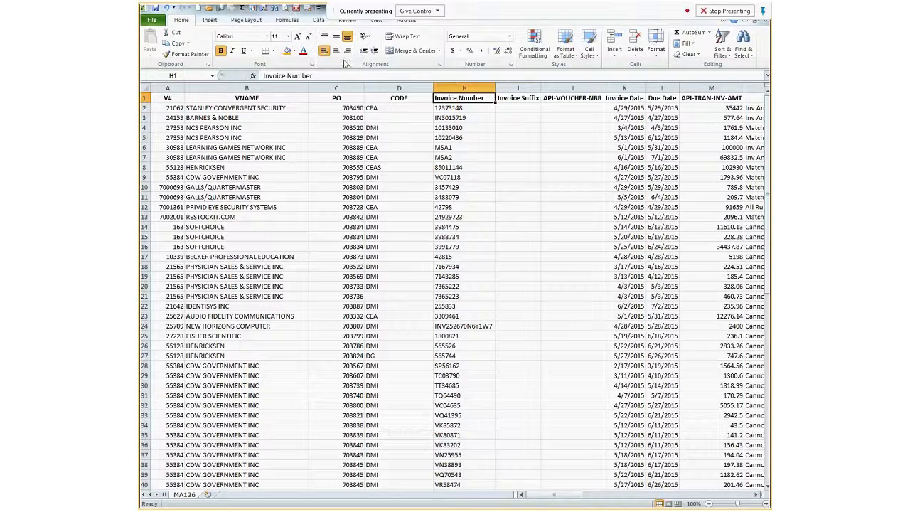
{"action": "left_click", "coordinate": [336, 50]}
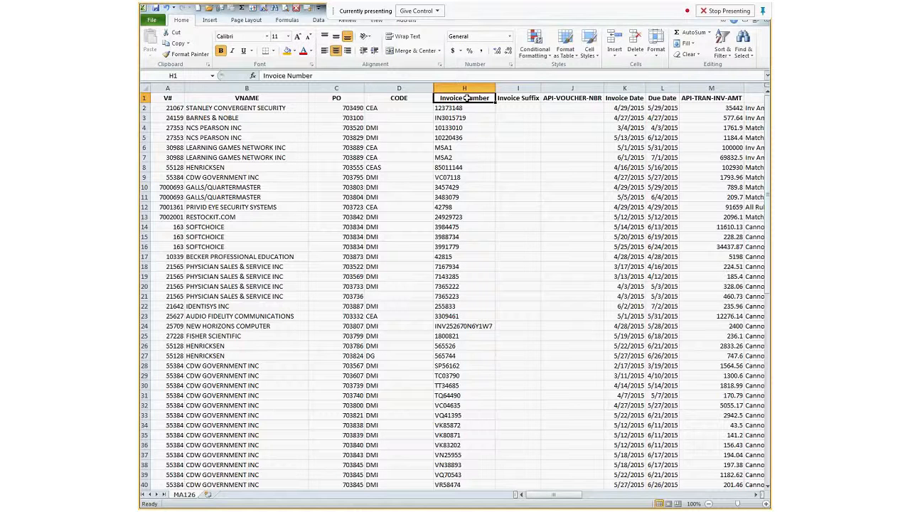
{"action": "type", "text": "INV#"}
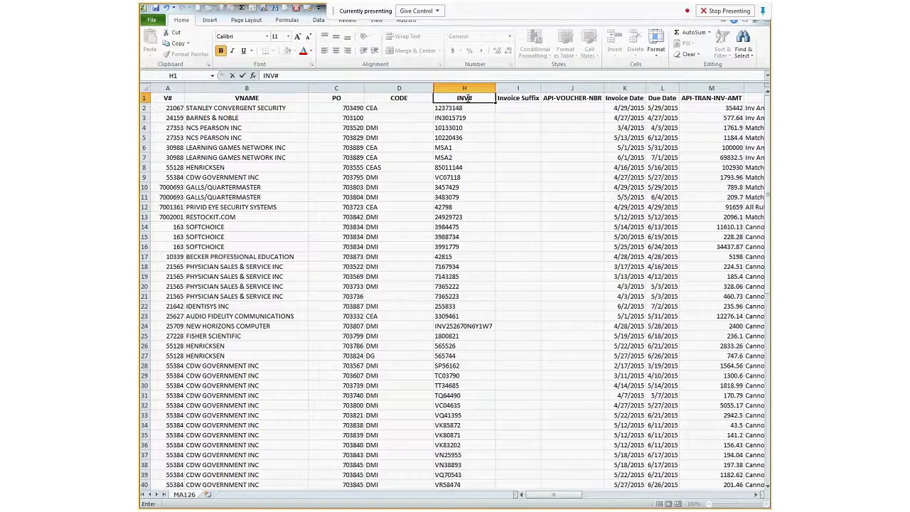
Delete the empty Invoice Suffix and API-VOUCHER-NBR columns.
{"action": "left_click", "coordinate": [519, 88]}
{"action": "left_click_drag", "start_coordinate": [522, 84], "coordinate": [582, 85]}
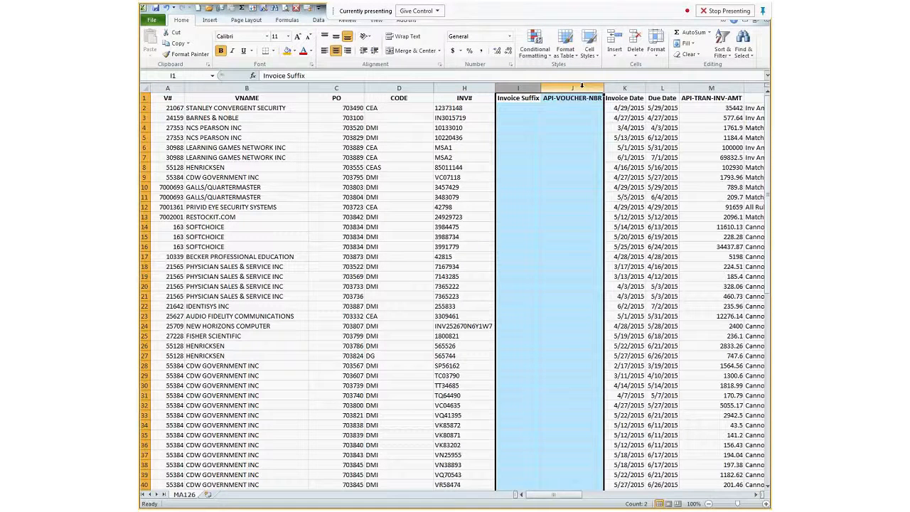
{"action": "right_click", "coordinate": [582, 86]}
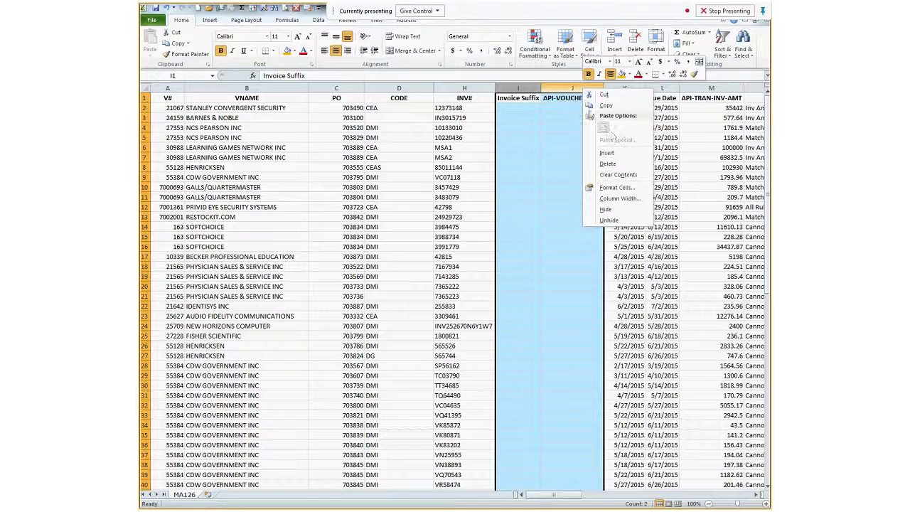
{"action": "left_click", "coordinate": [608, 163]}
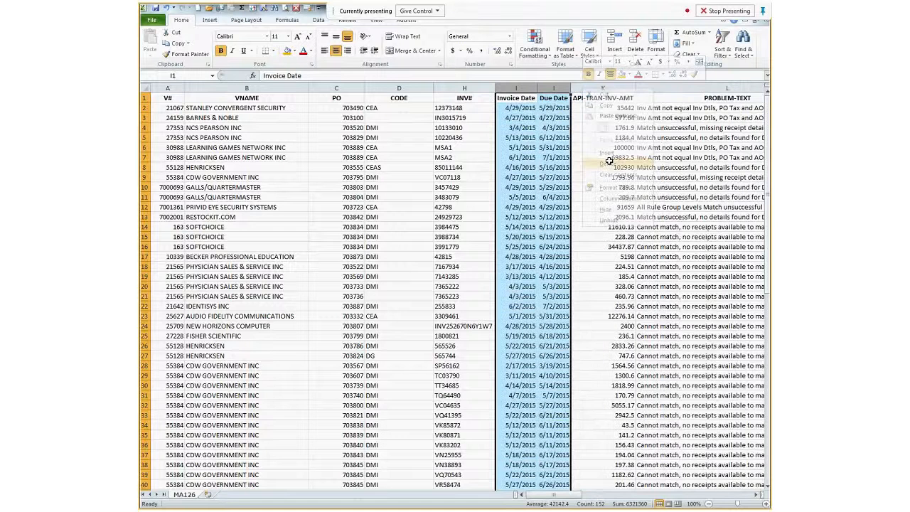
Rename the API-TRAN-INV-AMT header as AMT and give the column the comma number style with two decimals.
{"action": "left_click", "coordinate": [560, 158]}
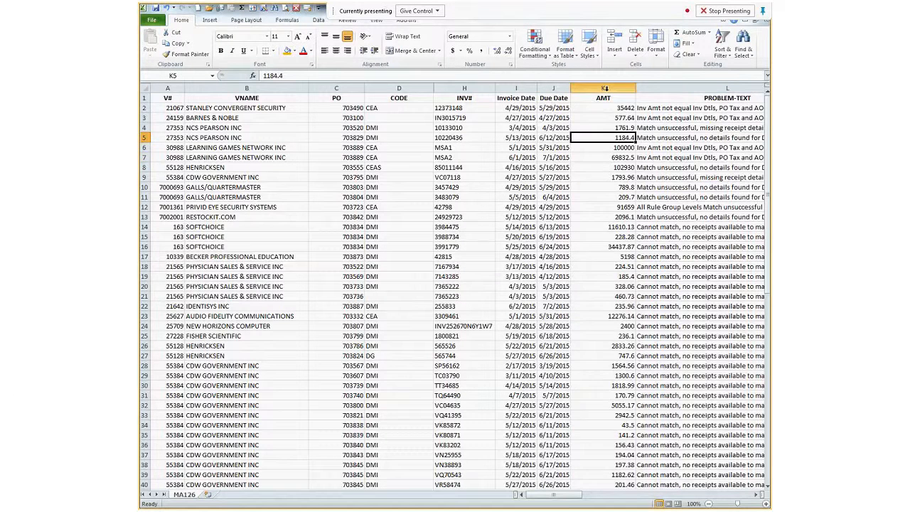
{"action": "left_click", "coordinate": [603, 87]}
{"action": "left_click", "coordinate": [481, 53]}
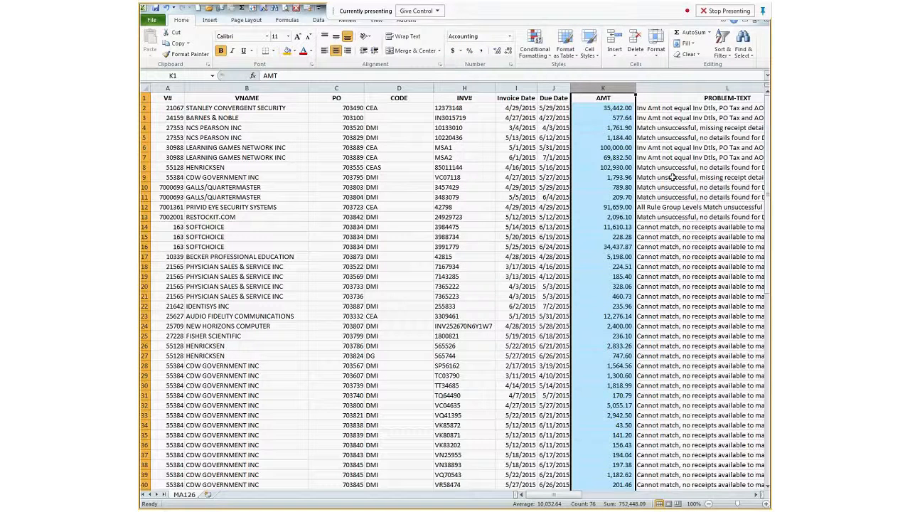
Clear the contents of columns O to AJ, from PRM-COMPANY-3 through MTCH-ERR-TYPE-DESC-2.
{"action": "scroll", "coordinate": [672, 177], "scroll_direction": "right", "scroll_amount": 4}
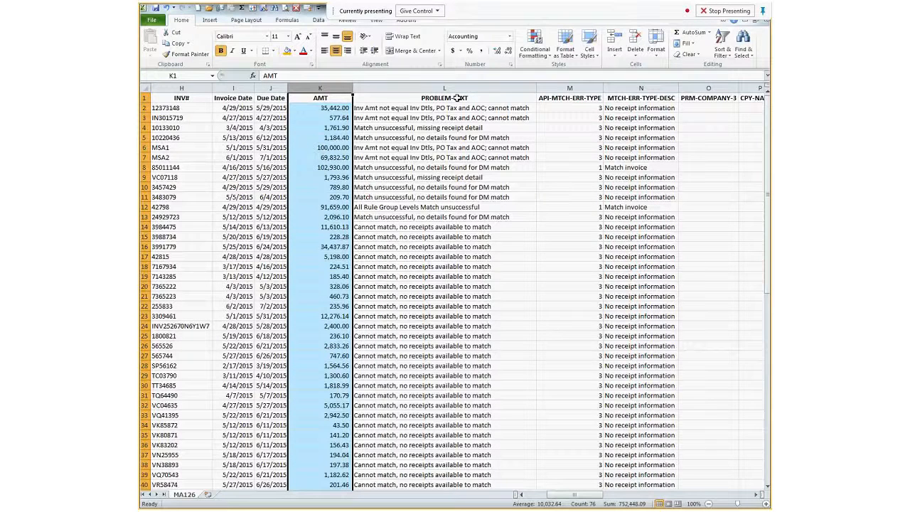
{"action": "left_click", "coordinate": [707, 86]}
{"action": "left_click_drag", "start_coordinate": [707, 86], "coordinate": [311, 116]}
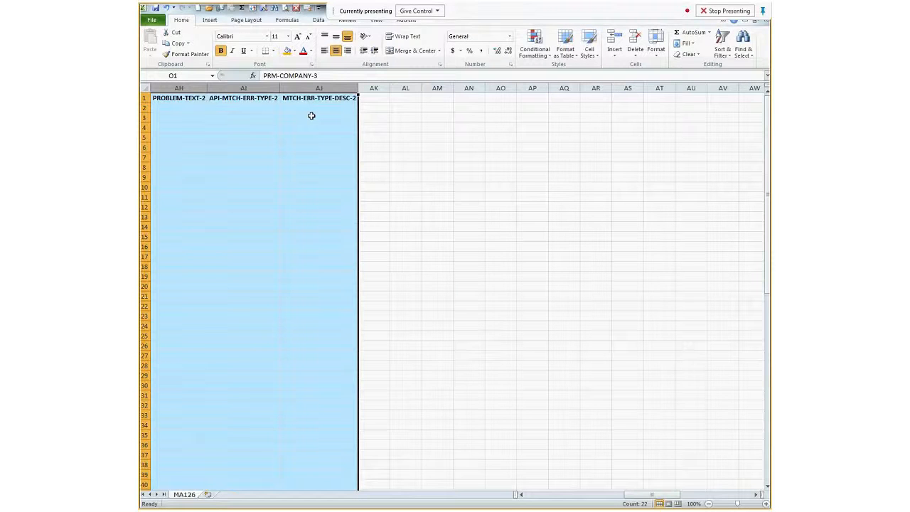
{"action": "key", "text": "Delete"}
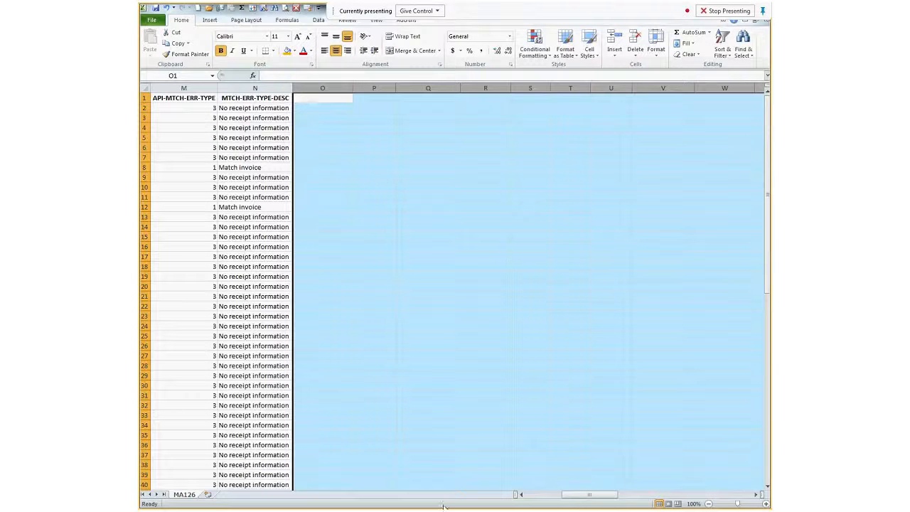
Autofit all column widths of the whole sheet to the shortened headers and contents.
{"action": "left_click_drag", "start_coordinate": [562, 495], "coordinate": [433, 465]}
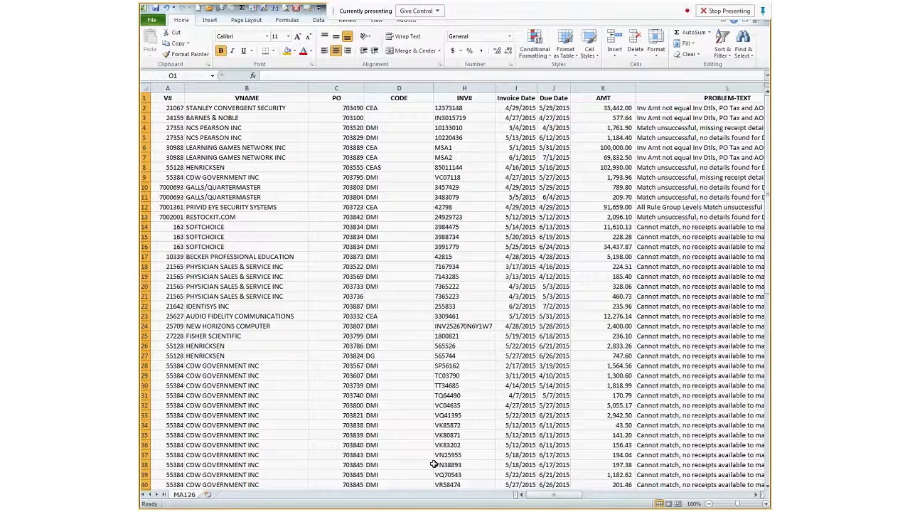
{"action": "left_click", "coordinate": [145, 89]}
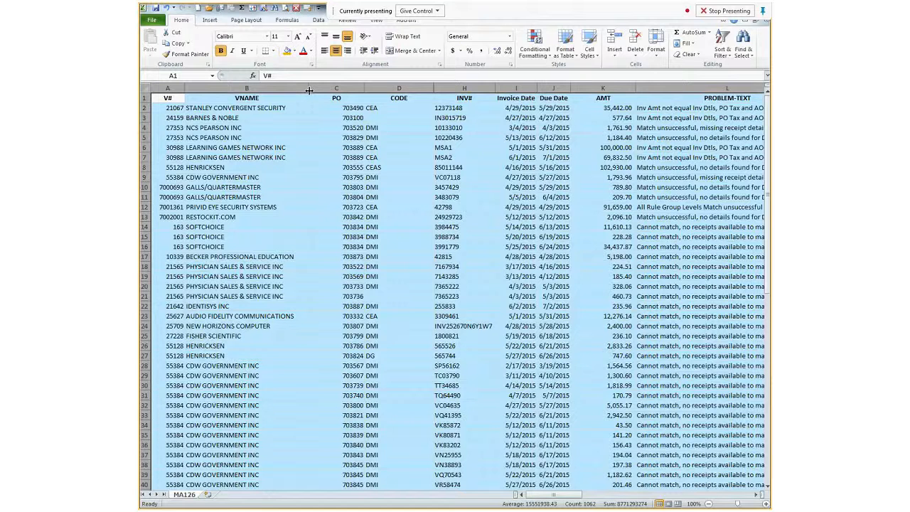
{"action": "double_click", "coordinate": [184, 86]}
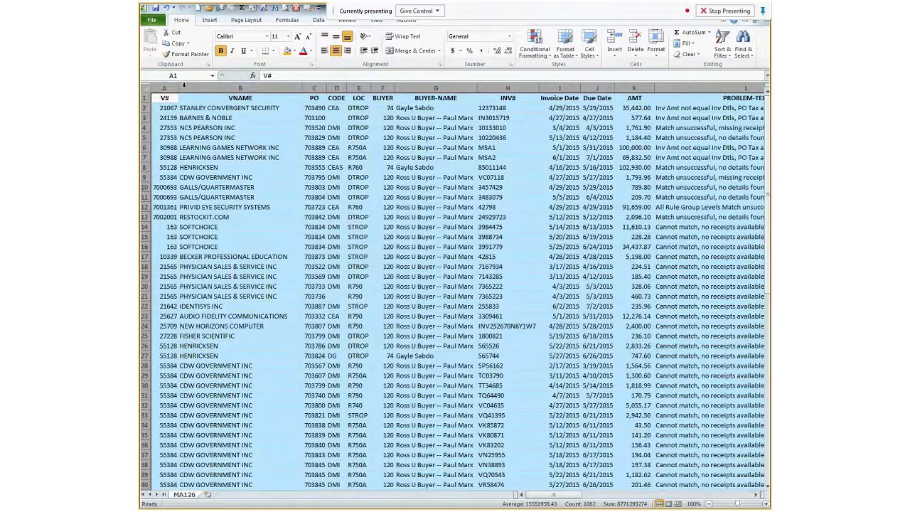
{"action": "left_click", "coordinate": [383, 148]}
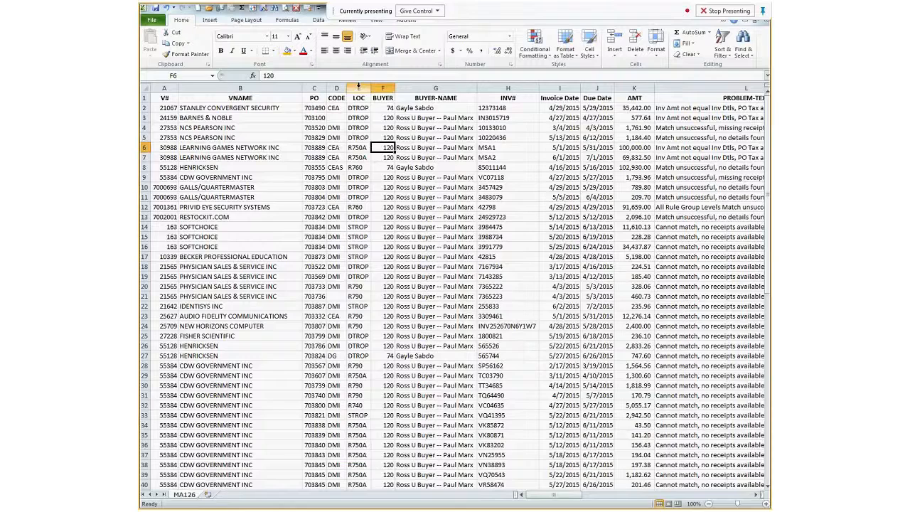
Hide columns E to G, holding LOC, BUYER and BUYER-NAME, again.
{"action": "left_click_drag", "start_coordinate": [358, 86], "coordinate": [435, 87]}
{"action": "right_click", "coordinate": [435, 88]}
{"action": "left_click", "coordinate": [454, 209]}
{"action": "left_click", "coordinate": [377, 226]}
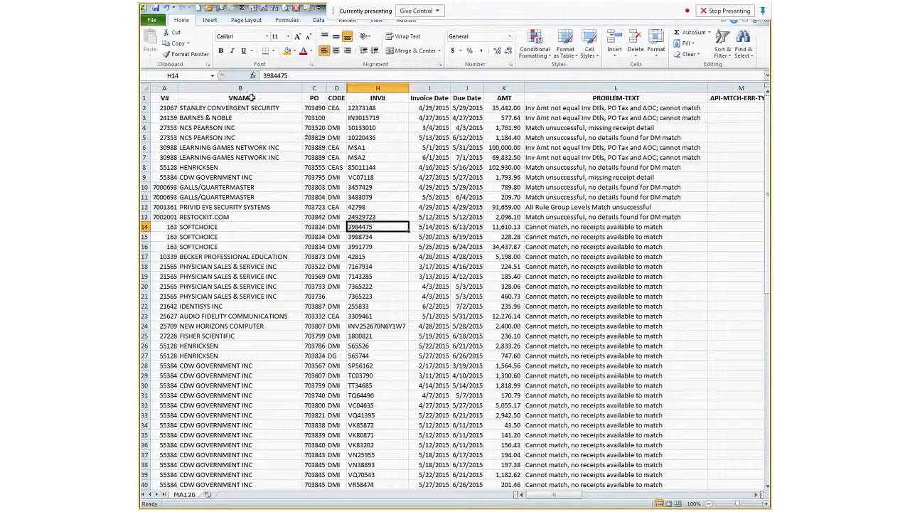
Insert a column headed COMMENT between VNAME and PO and narrow it to about the width of its header.
{"action": "left_click", "coordinate": [314, 87]}
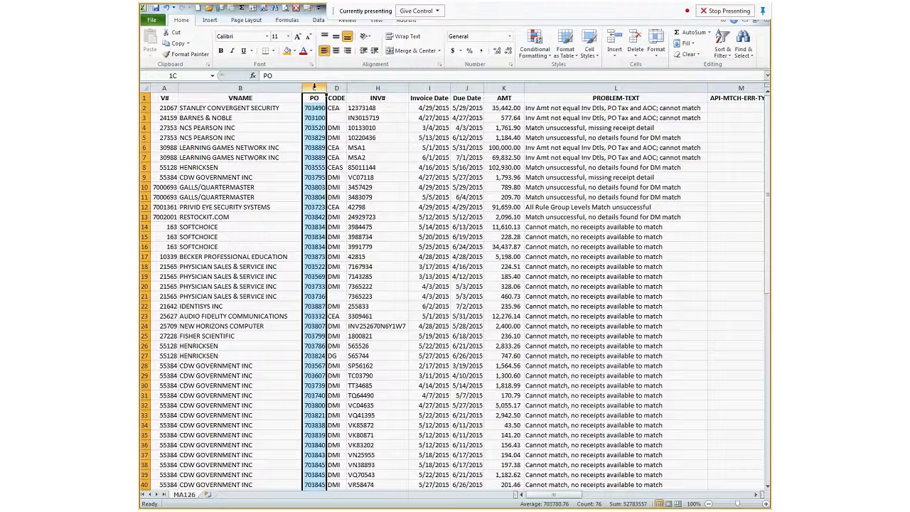
{"action": "right_click", "coordinate": [314, 86]}
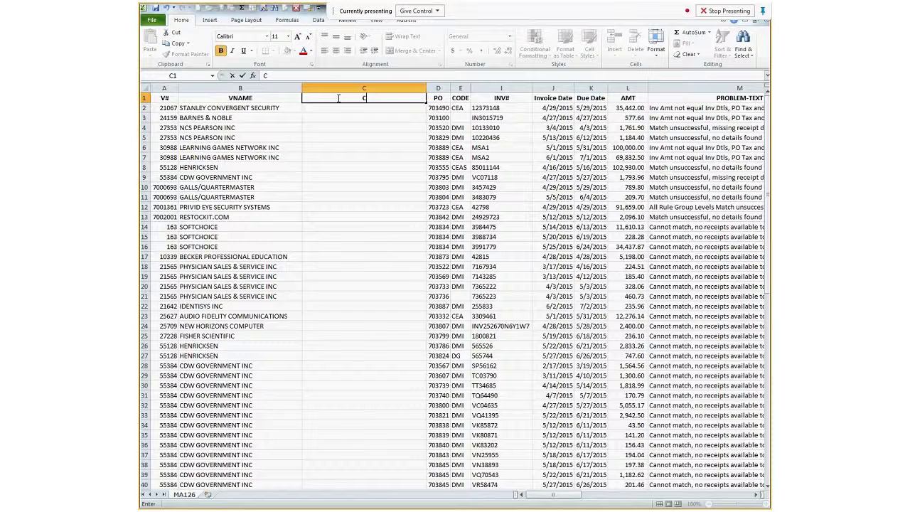
{"action": "type", "text": "OMMENT"}
{"action": "key", "text": "Tab"}
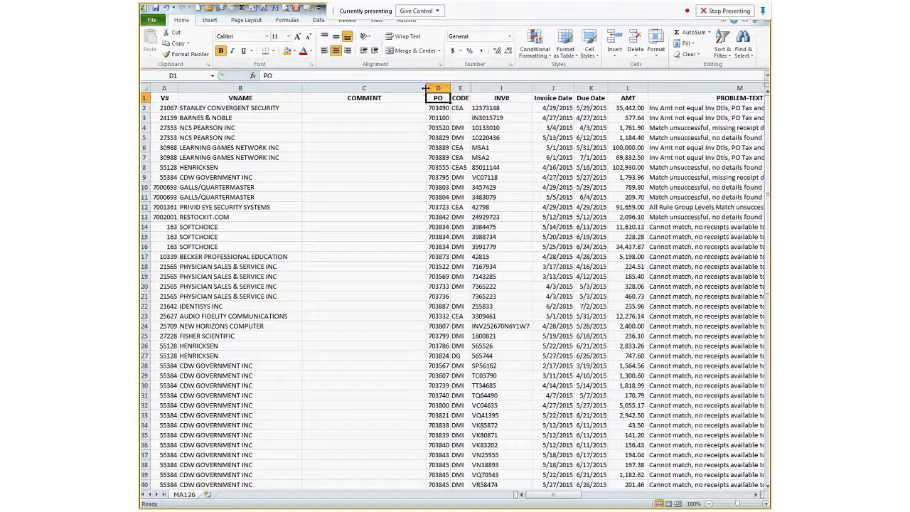
{"action": "left_click", "coordinate": [359, 147]}
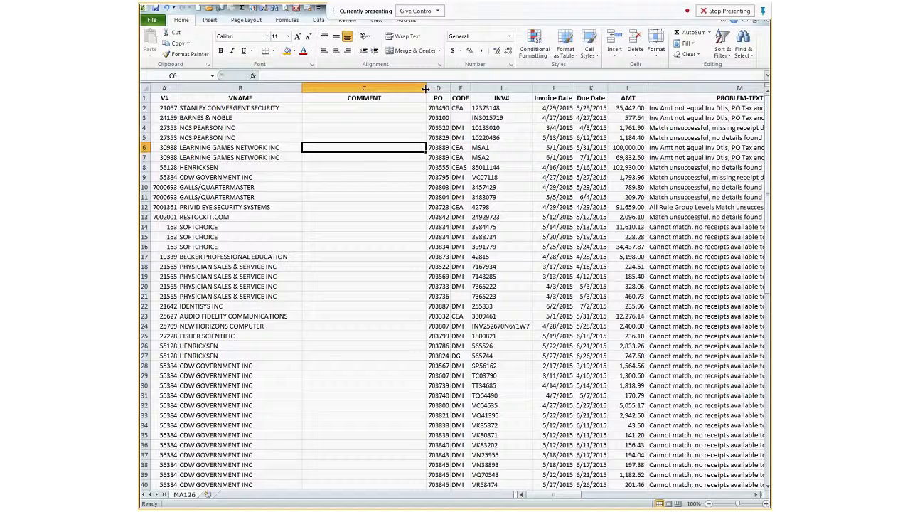
{"action": "left_click_drag", "start_coordinate": [426, 88], "coordinate": [327, 88]}
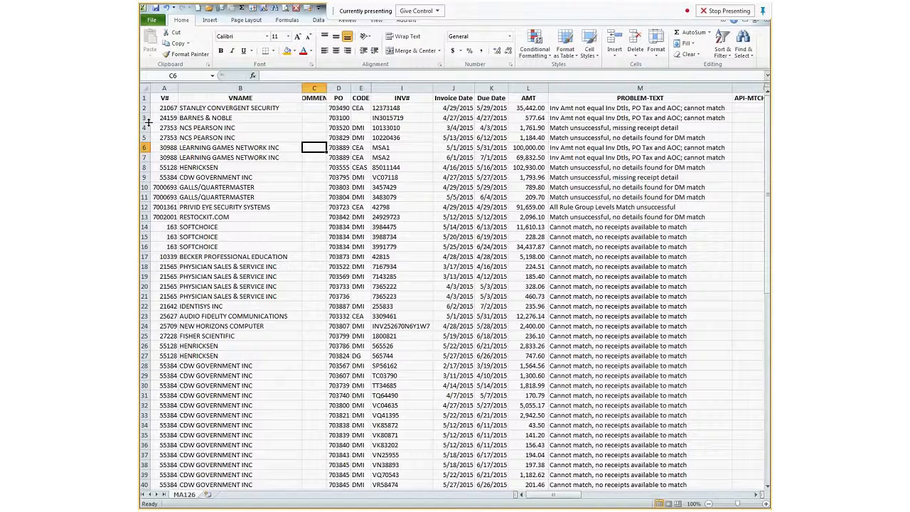
Sort the whole sheet by PROBLEM-TEXT values from A to Z, treating the first row as headers.
{"action": "left_click", "coordinate": [143, 88]}
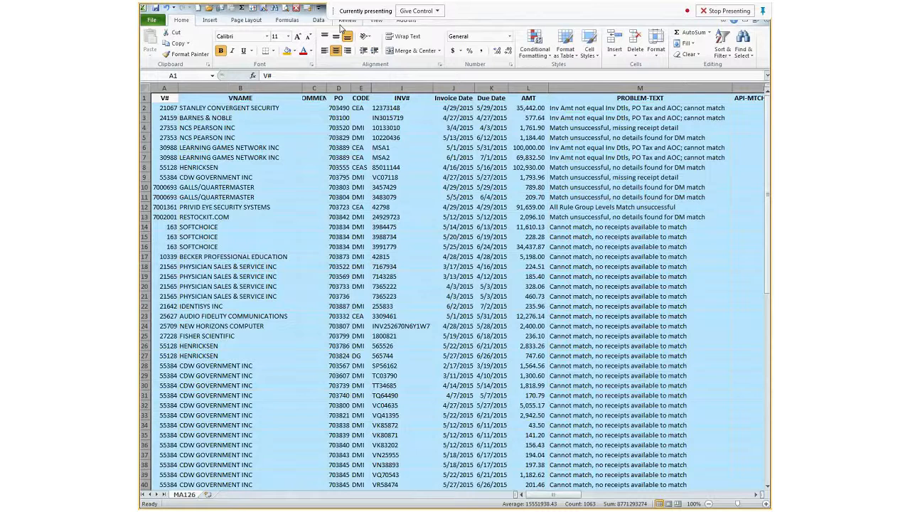
{"action": "left_click", "coordinate": [318, 20]}
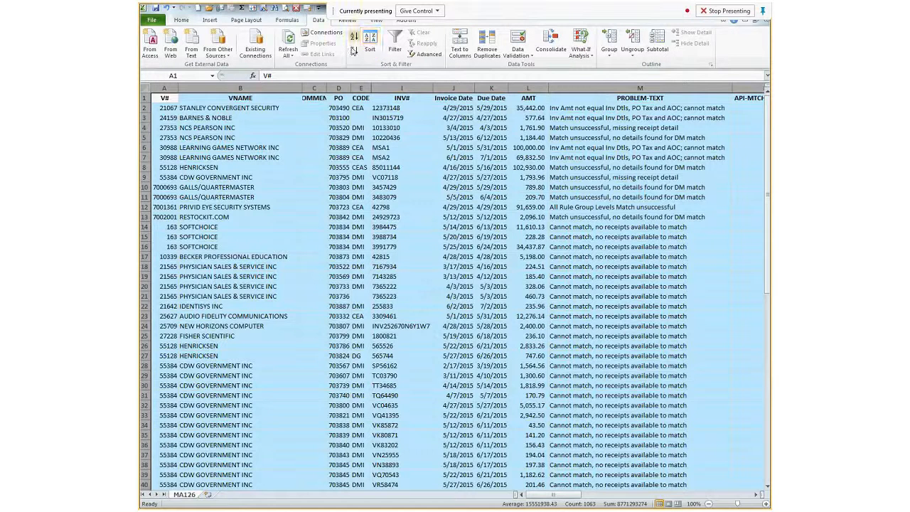
{"action": "left_click", "coordinate": [253, 9]}
{"action": "left_click", "coordinate": [561, 184]}
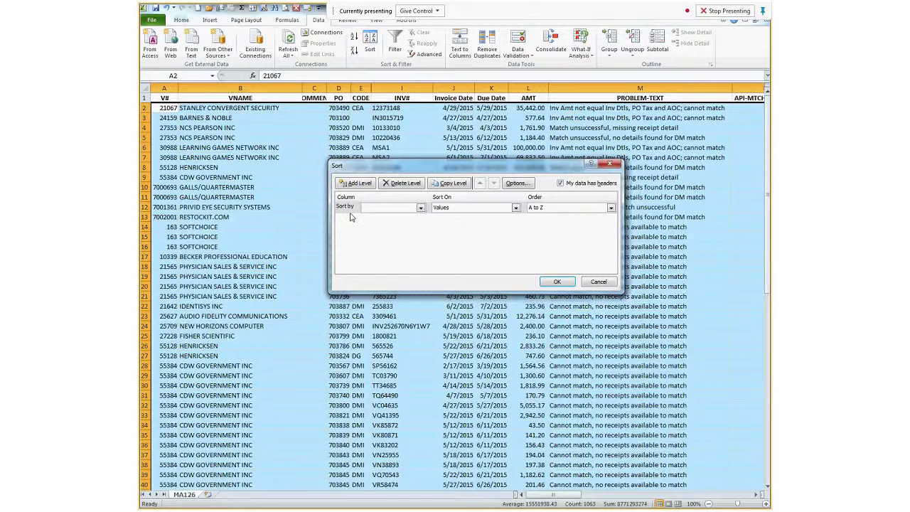
{"action": "left_click", "coordinate": [421, 207]}
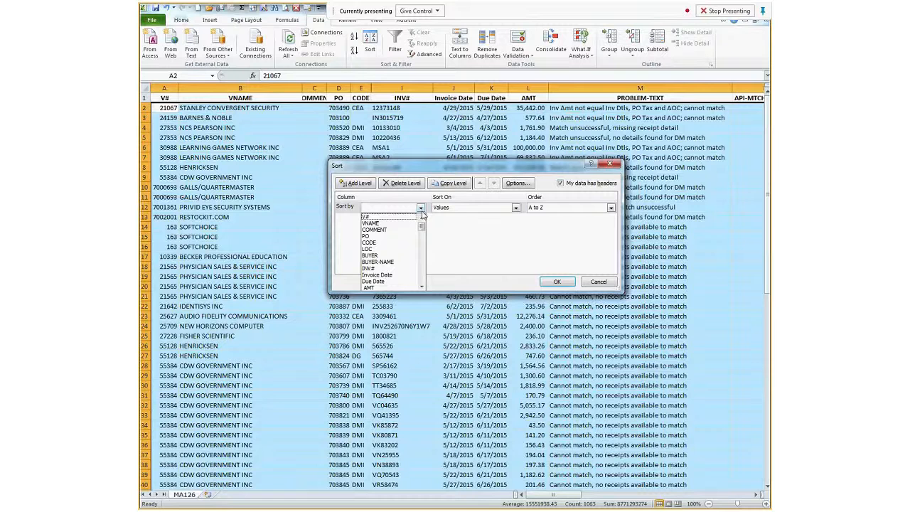
{"action": "scroll", "coordinate": [402, 257], "scroll_direction": "down", "scroll_amount": 1}
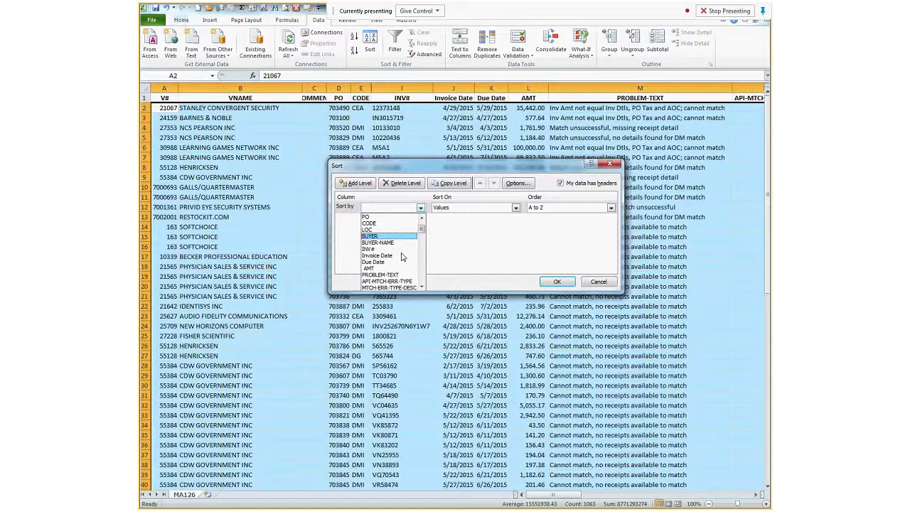
{"action": "left_click", "coordinate": [388, 275]}
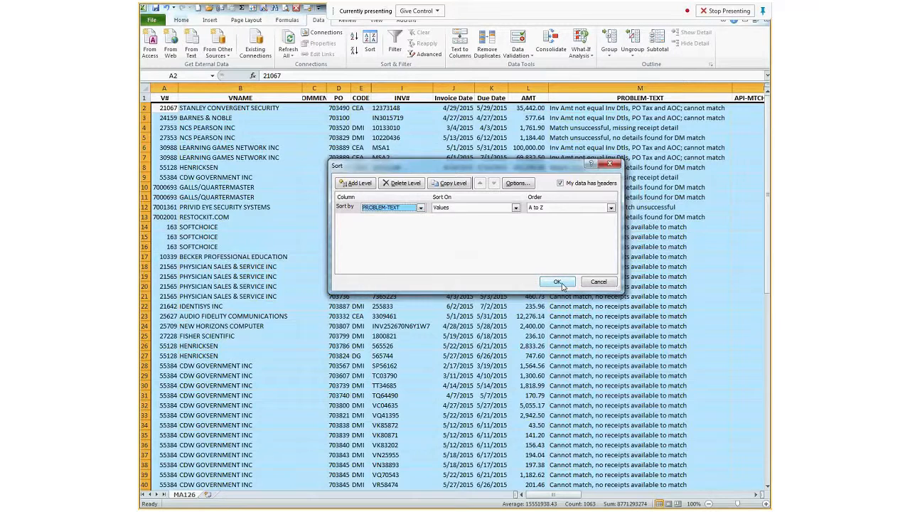
{"action": "left_click", "coordinate": [558, 282]}
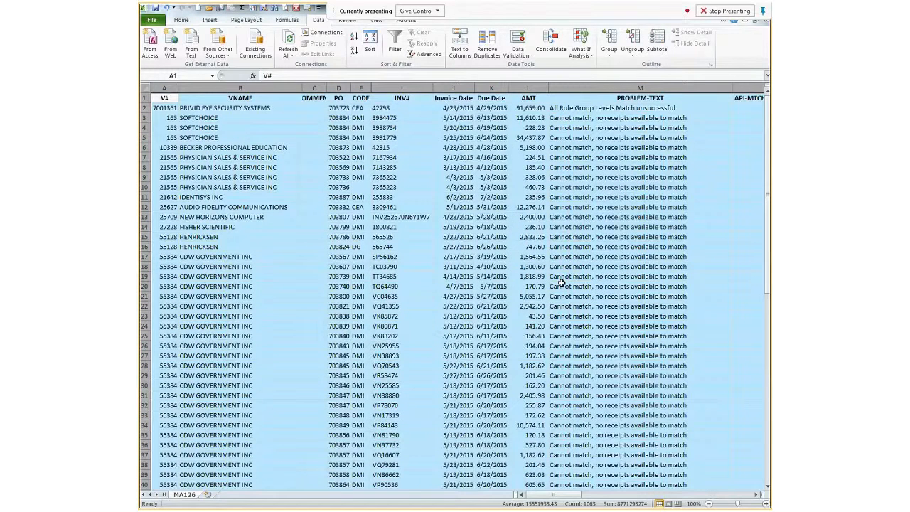
Change the sheet's PROBLEM-TEXT sort order to Z to A.
{"action": "left_click", "coordinate": [253, 8]}
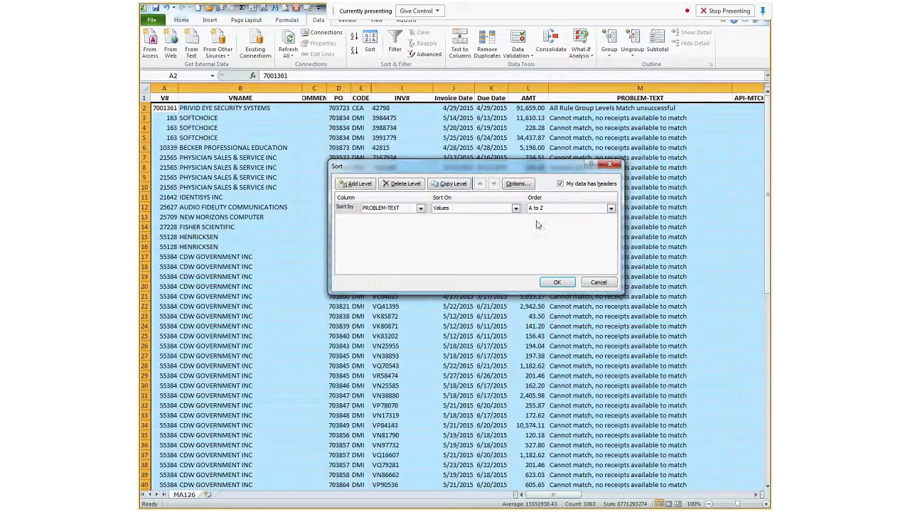
{"action": "left_click", "coordinate": [610, 210]}
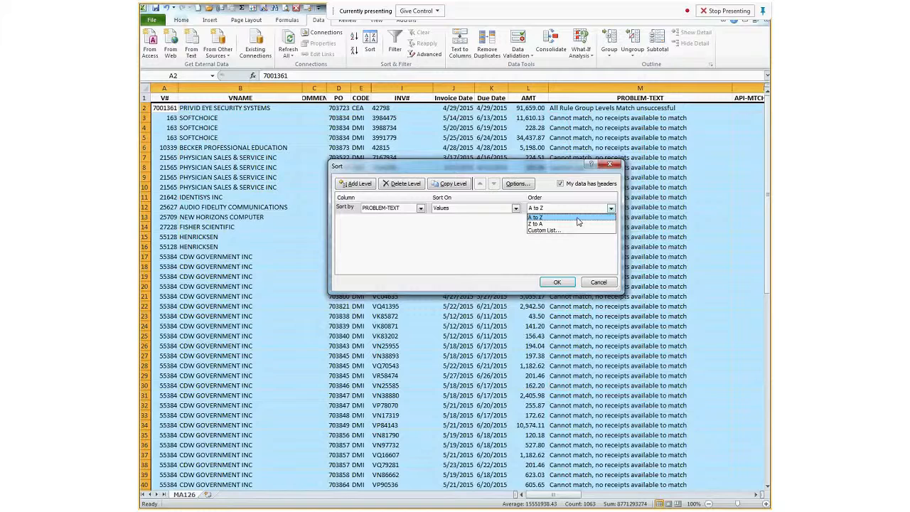
{"action": "left_click", "coordinate": [576, 217]}
{"action": "left_click", "coordinate": [557, 283]}
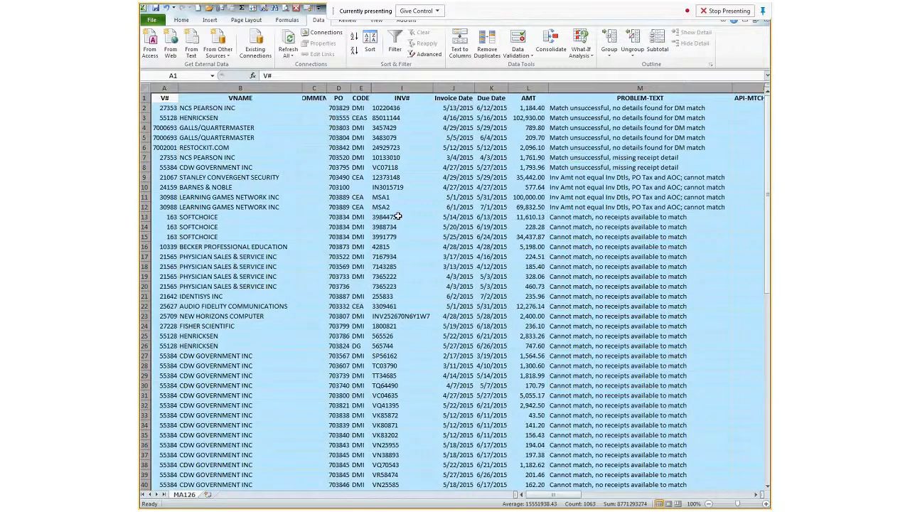
{"action": "left_click", "coordinate": [338, 157]}
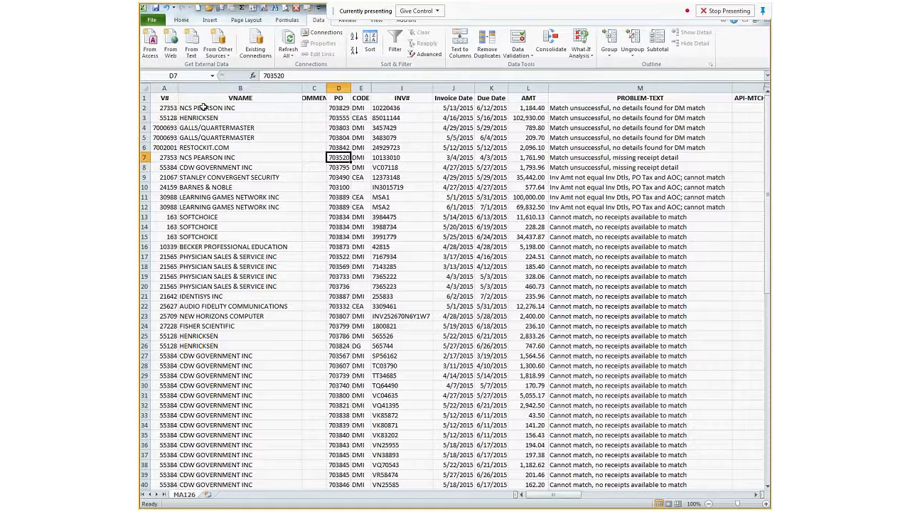
Fill the five 'Match unsuccessful, no details found for DM match' rows gold-yellow from V# through PROBLEM-TEXT.
{"action": "left_click_drag", "start_coordinate": [167, 108], "coordinate": [639, 148]}
{"action": "left_click", "coordinate": [183, 21]}
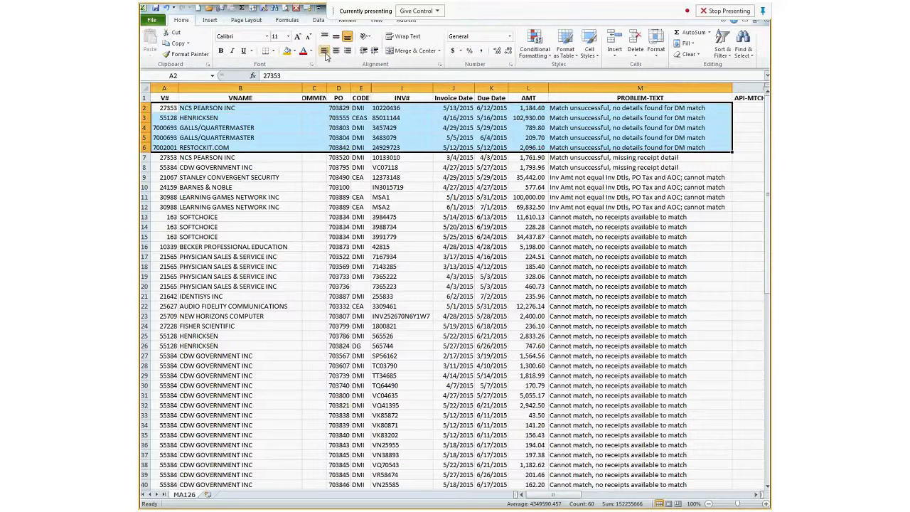
{"action": "left_click", "coordinate": [287, 51]}
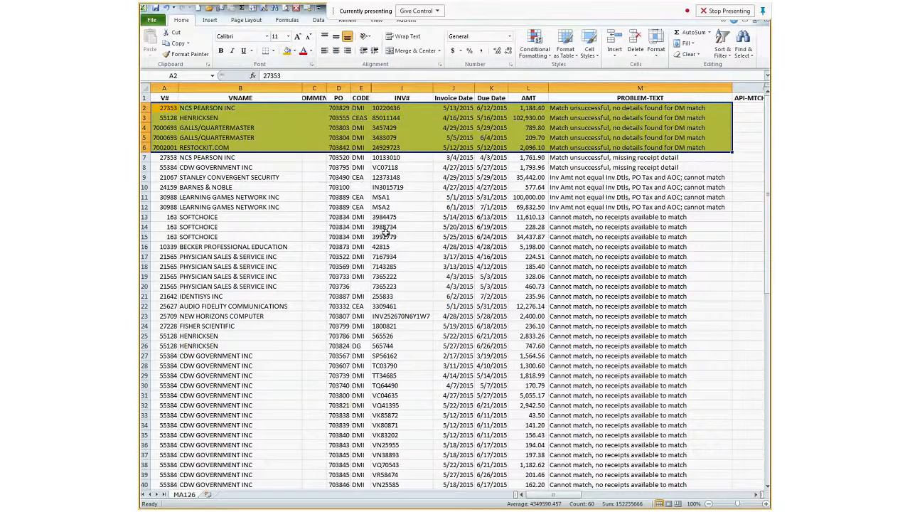
Fill rows 7 to 12, the missing receipt detail and 'Inv Amt not equal' problems, orange from V# through PROBLEM-TEXT.
{"action": "left_click_drag", "start_coordinate": [164, 158], "coordinate": [506, 179]}
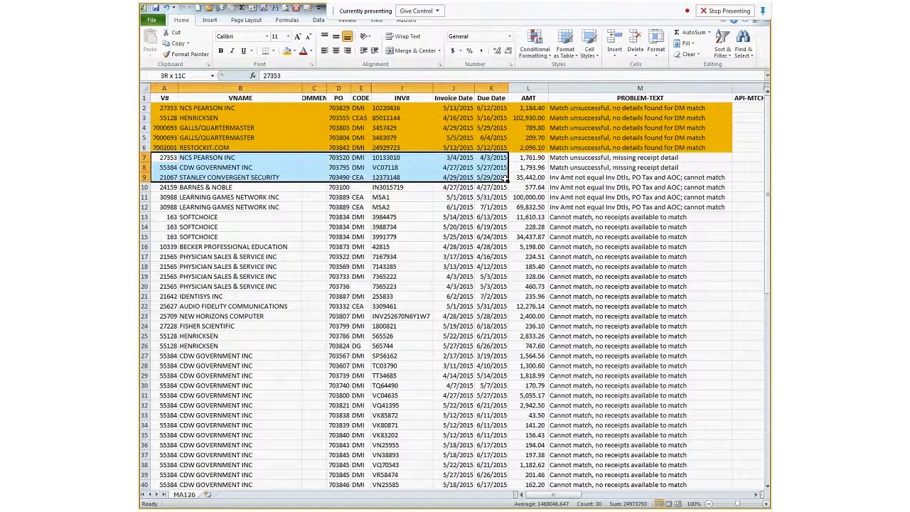
{"action": "left_click_drag", "start_coordinate": [506, 179], "coordinate": [704, 207]}
{"action": "left_click", "coordinate": [294, 51]}
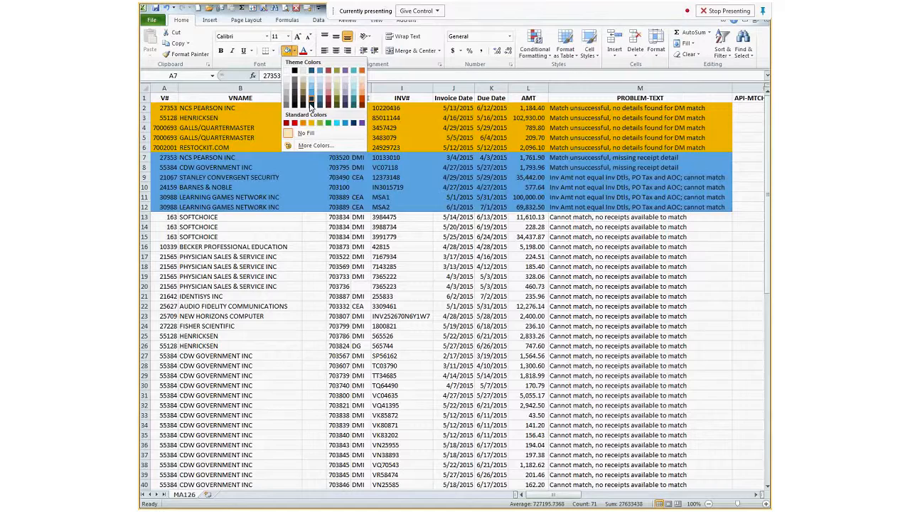
{"action": "left_click", "coordinate": [302, 122]}
{"action": "left_click", "coordinate": [305, 265]}
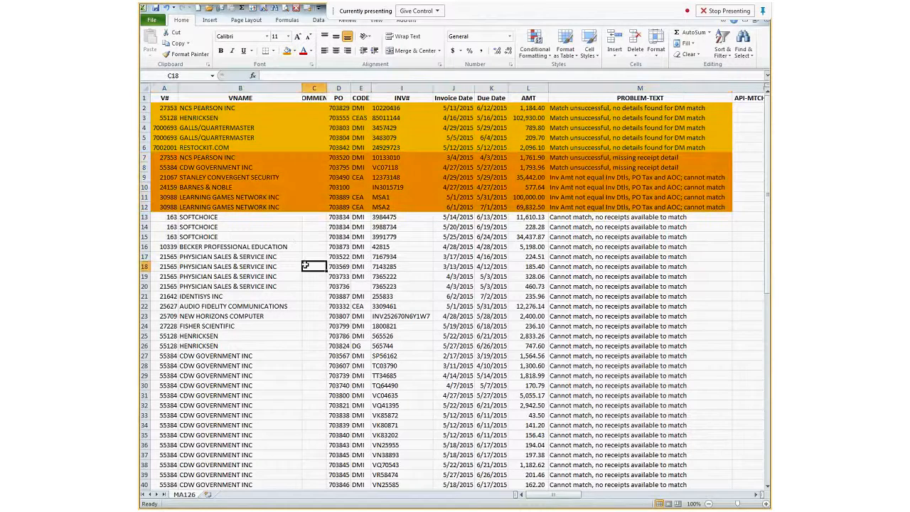
Move the 'All Rule Group Levels Match unsuccessful' row from the end of the list to row 13 and fill it orange.
{"action": "scroll", "coordinate": [305, 265], "scroll_direction": "down", "scroll_amount": 6}
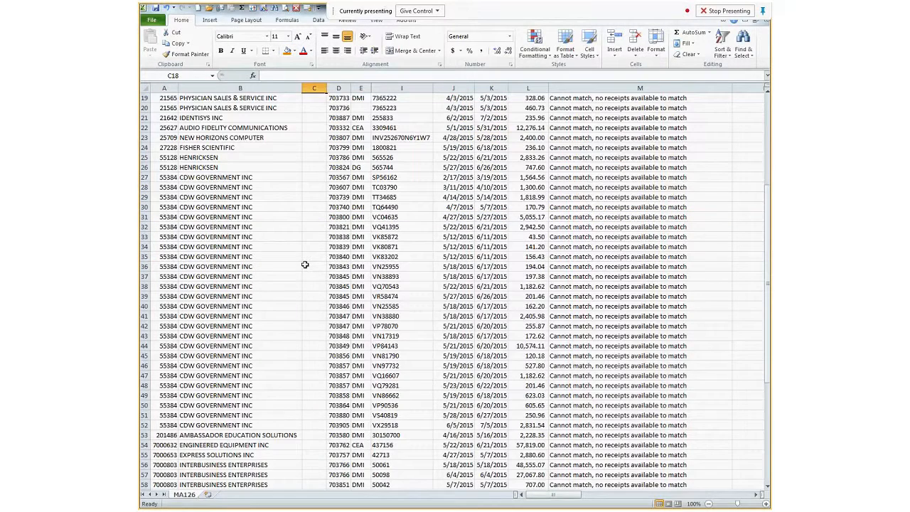
{"action": "scroll", "coordinate": [305, 265], "scroll_direction": "down", "scroll_amount": 11}
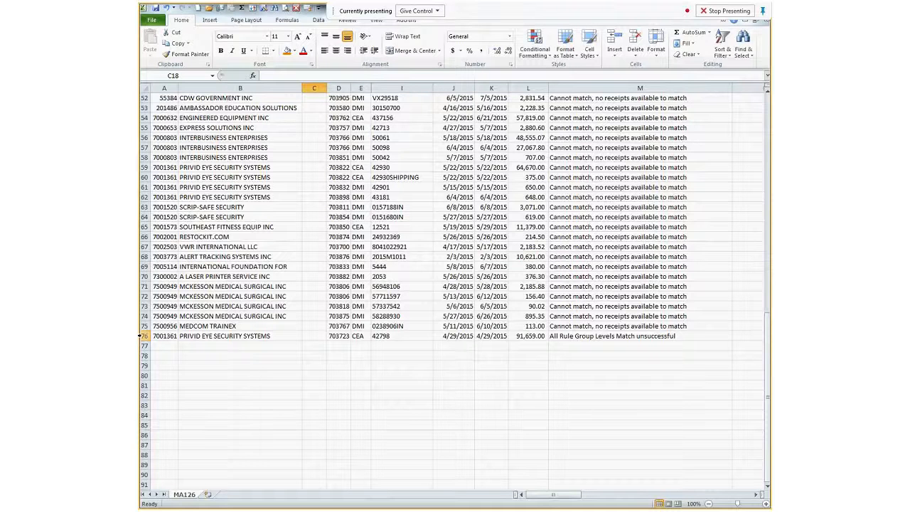
{"action": "right_click", "coordinate": [142, 336]}
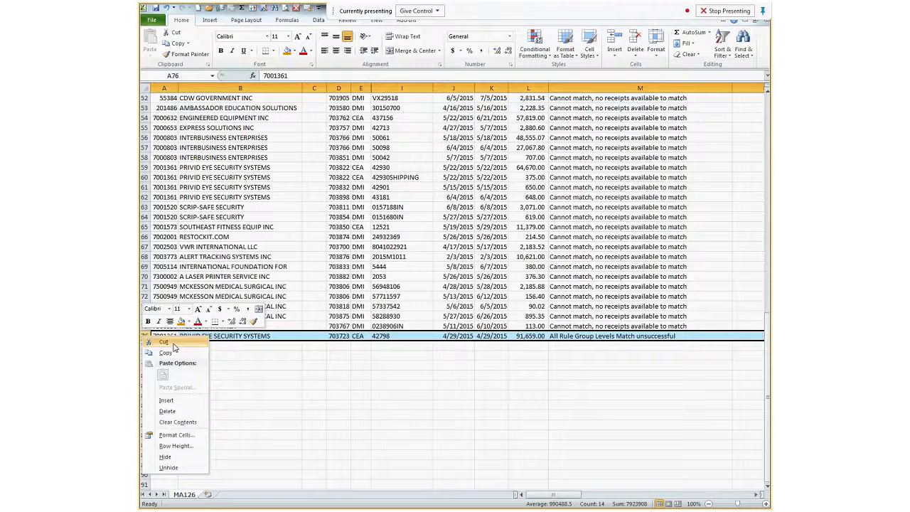
{"action": "left_click", "coordinate": [165, 342]}
{"action": "scroll", "coordinate": [144, 218], "scroll_direction": "up", "scroll_amount": 17}
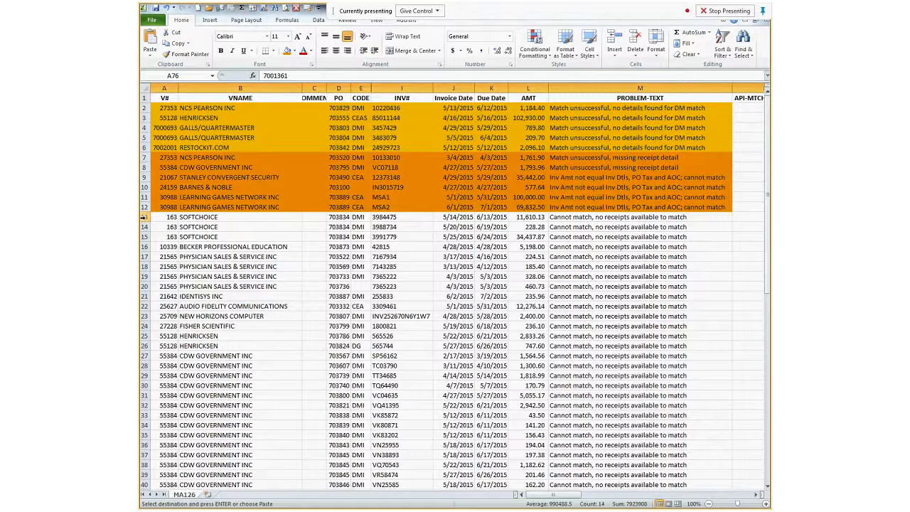
{"action": "right_click", "coordinate": [144, 217]}
{"action": "left_click", "coordinate": [169, 281]}
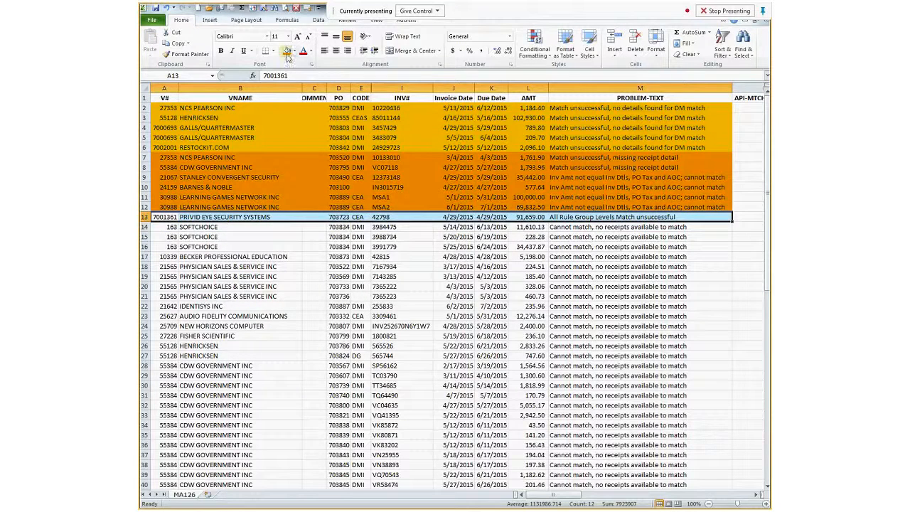
{"action": "left_click", "coordinate": [324, 295]}
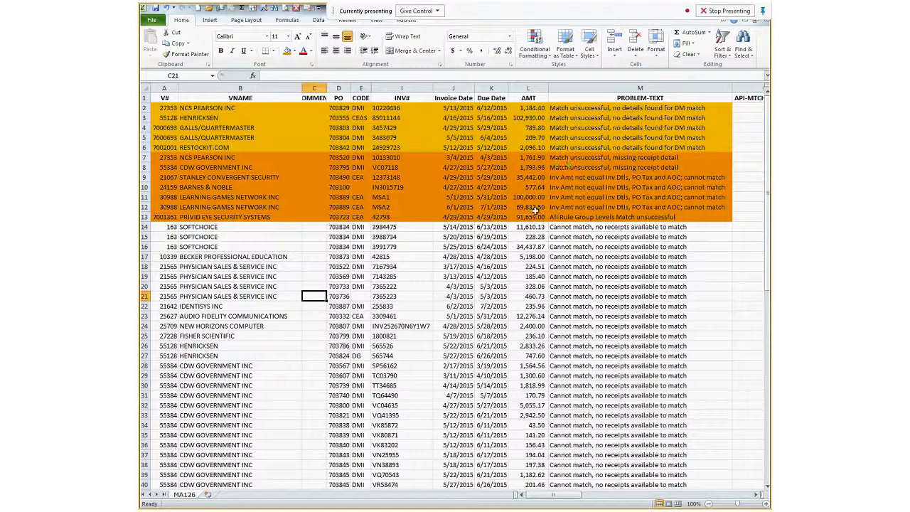
Sort the uncolored rows from row 14 down by Due Date values in column K, Oldest to Newest, without treating the first row as headers.
{"action": "left_click", "coordinate": [145, 226]}
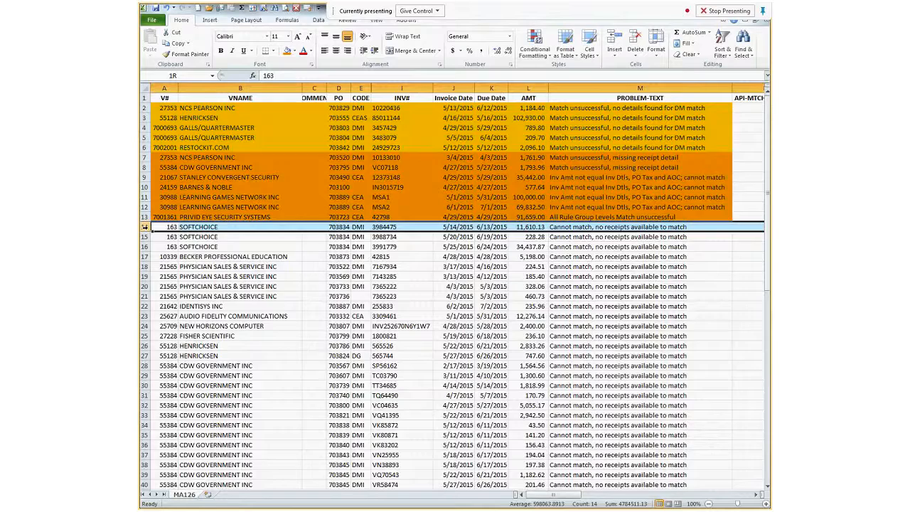
{"action": "key", "text": "ctrl+shift+Down"}
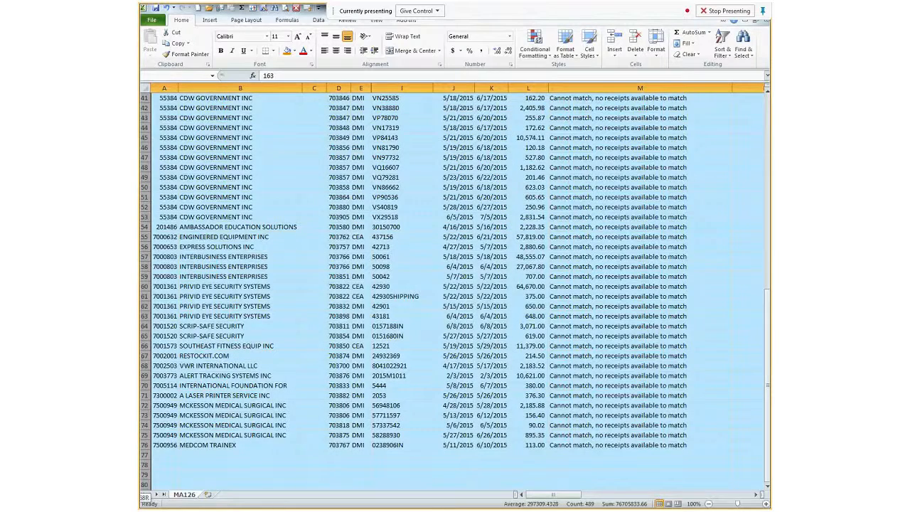
{"action": "scroll", "coordinate": [222, 296], "scroll_direction": "up", "scroll_amount": 3}
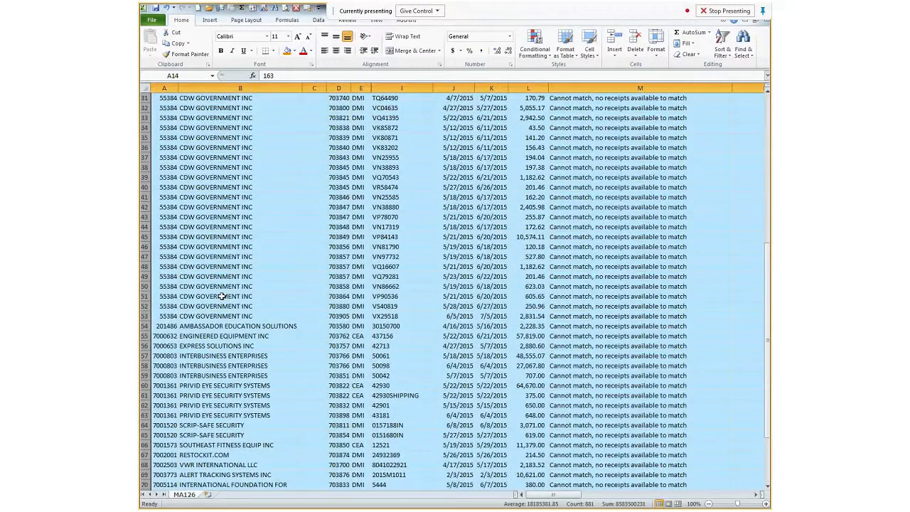
{"action": "scroll", "coordinate": [222, 296], "scroll_direction": "up", "scroll_amount": 10}
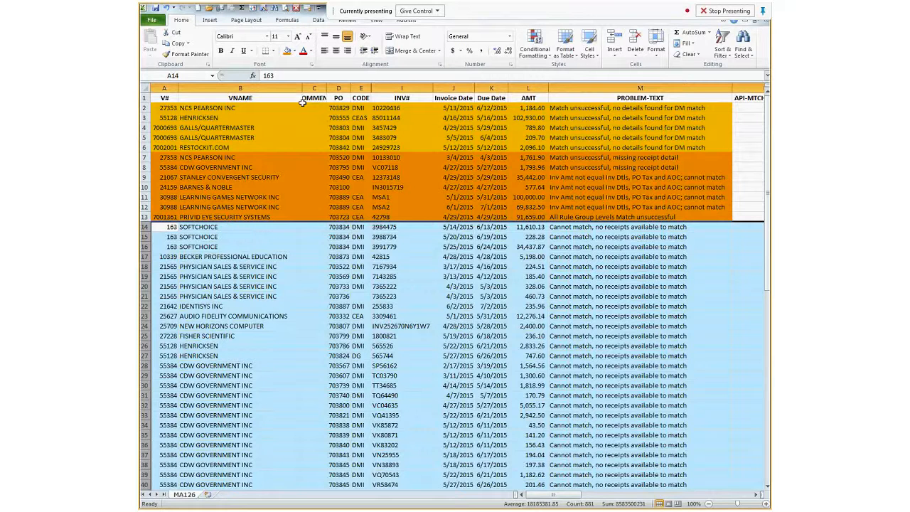
{"action": "left_click", "coordinate": [259, 8]}
{"action": "left_click", "coordinate": [560, 185]}
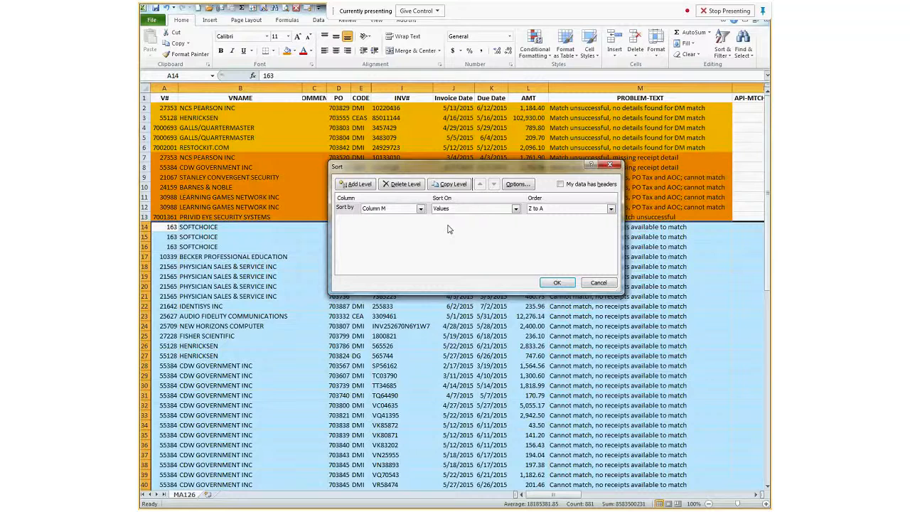
{"action": "left_click", "coordinate": [420, 209]}
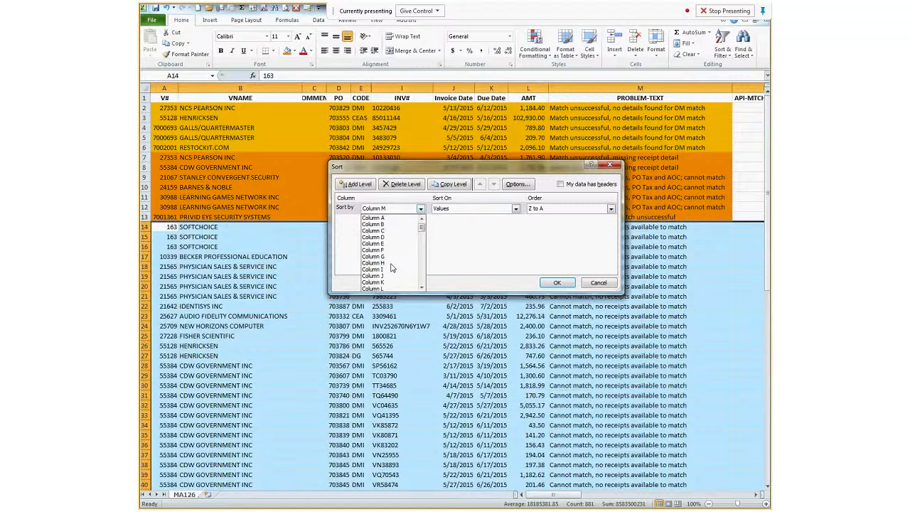
{"action": "left_click", "coordinate": [388, 282]}
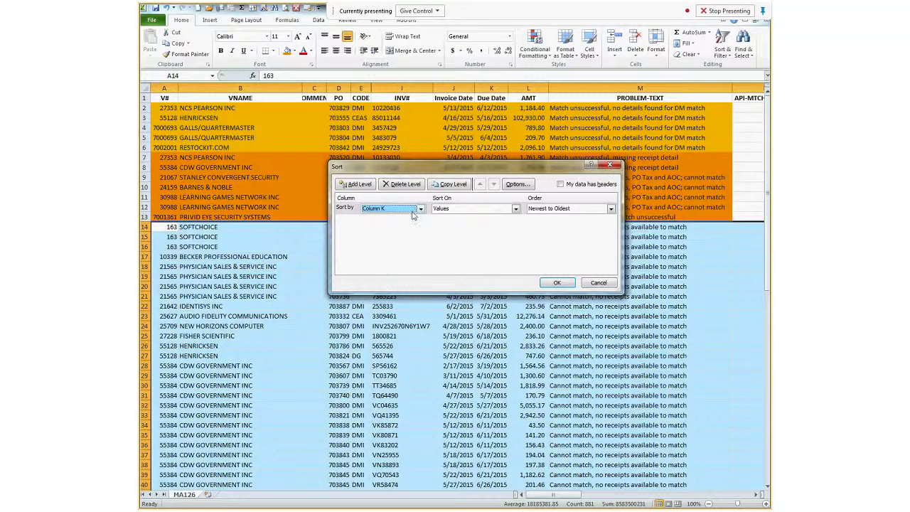
{"action": "left_click", "coordinate": [610, 209]}
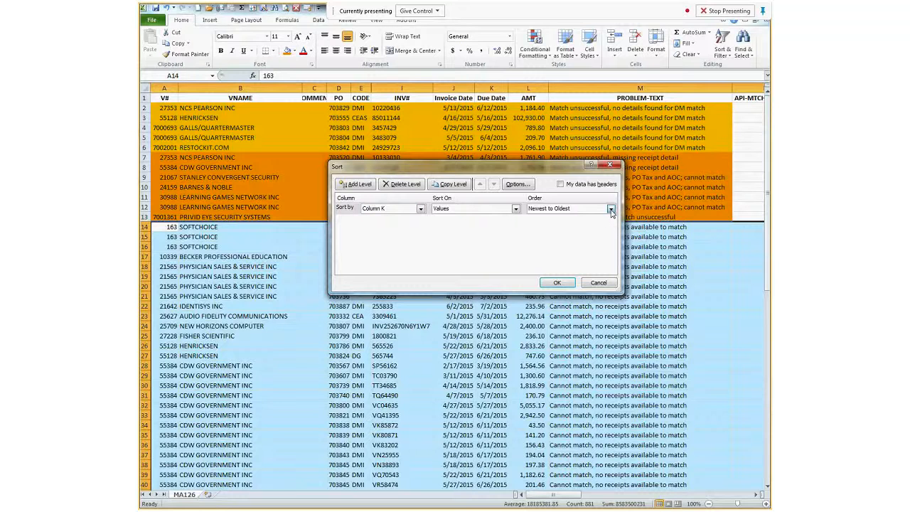
{"action": "left_click", "coordinate": [573, 218]}
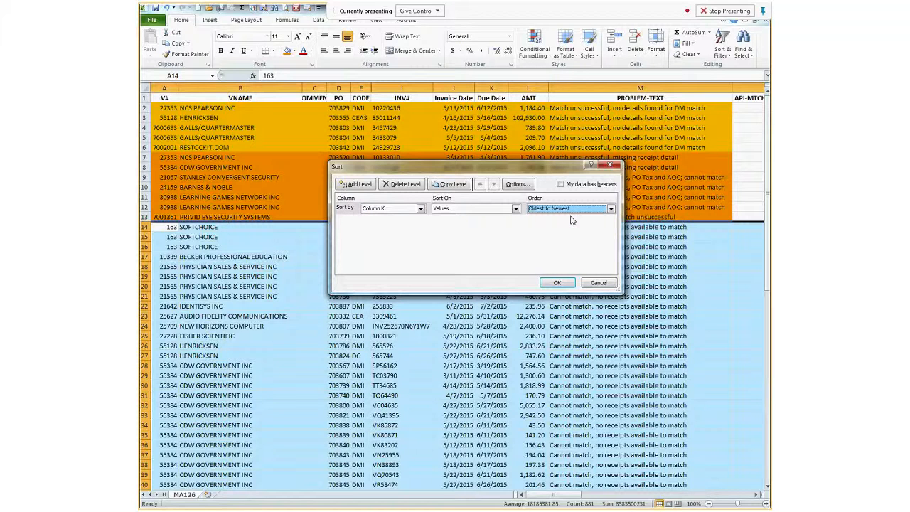
{"action": "key", "text": "Return"}
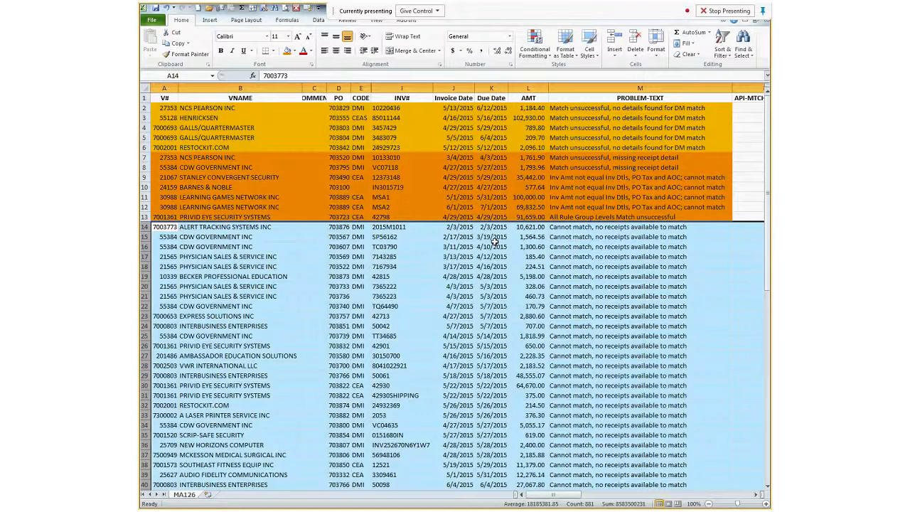
Fill rows 14 to 24, due from 2/3/2015 to 5/7/2015, green from V# through PROBLEM-TEXT.
{"action": "left_click", "coordinate": [167, 246]}
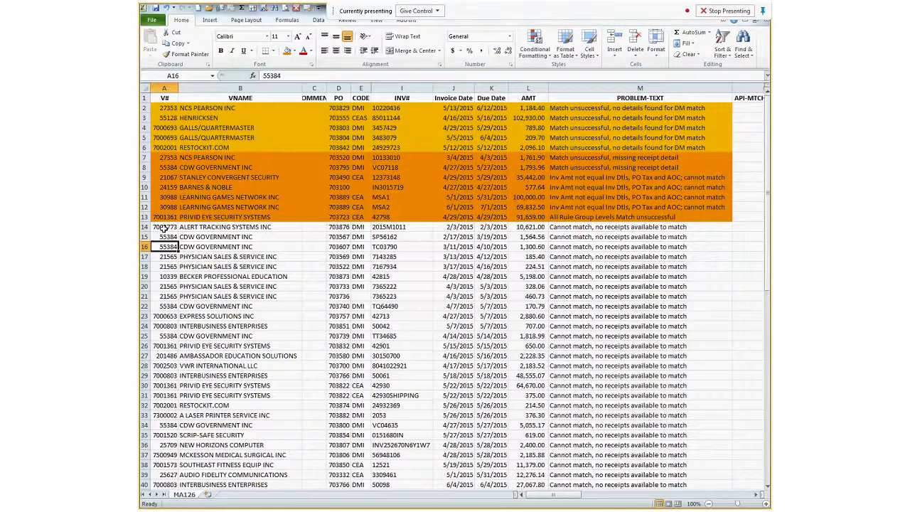
{"action": "left_click_drag", "start_coordinate": [163, 228], "coordinate": [619, 327]}
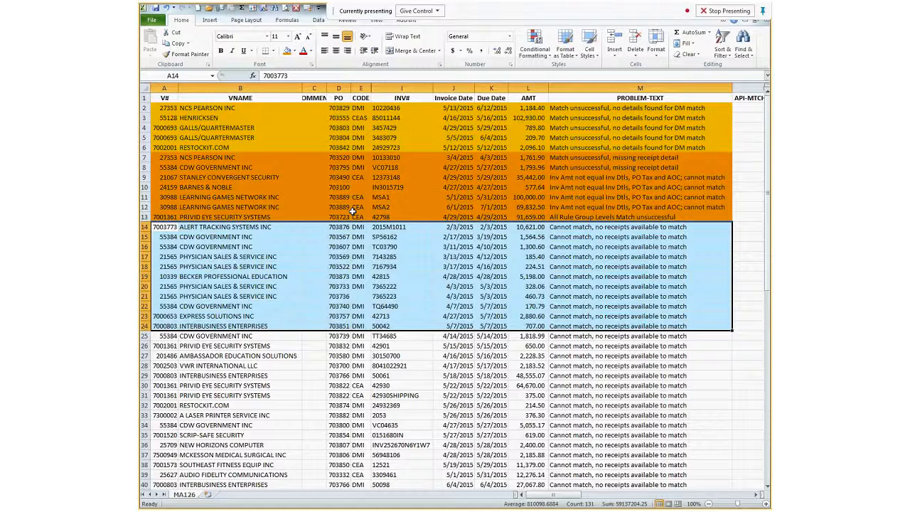
{"action": "left_click", "coordinate": [290, 52]}
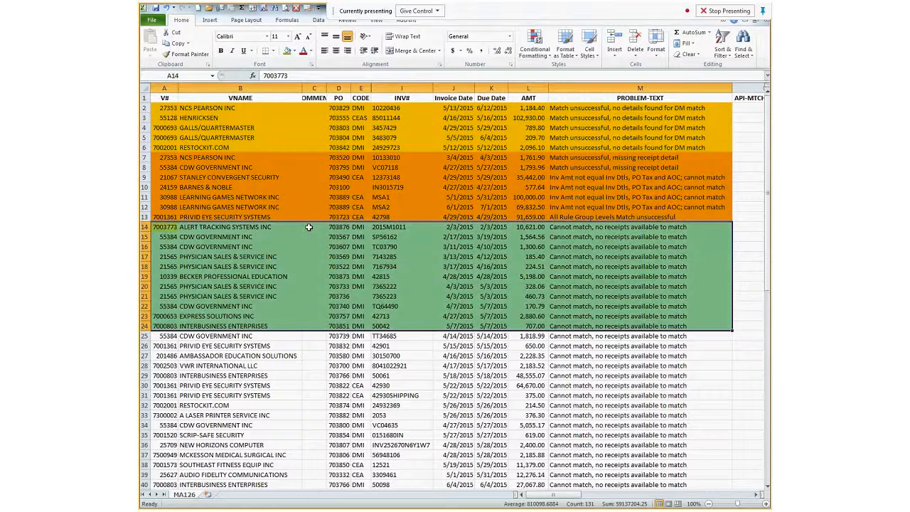
Widen the COMMENT column and enter OVER 30 DAYS PAST DUE as the comment of the first green row.
{"action": "left_click", "coordinate": [309, 227]}
{"action": "left_click_drag", "start_coordinate": [327, 88], "coordinate": [349, 89]}
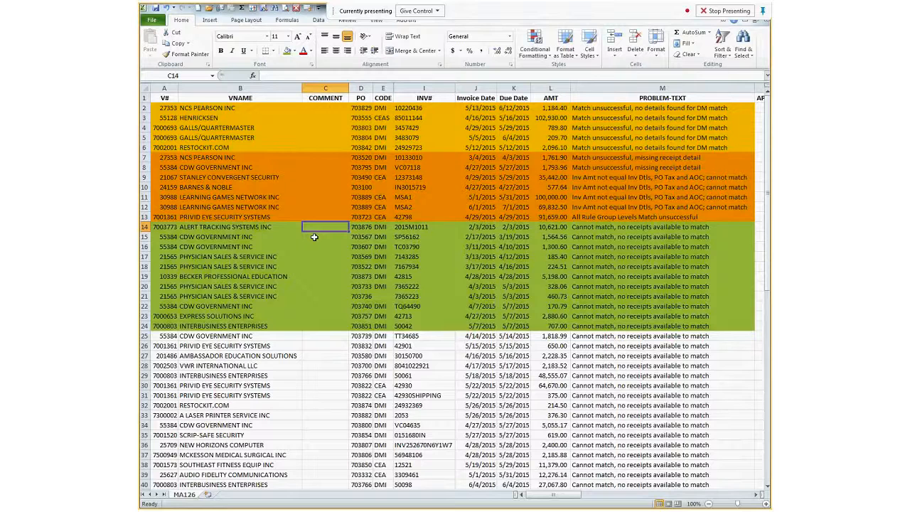
{"action": "type", "text": "OVER 30 DAYS PAST DUE"}
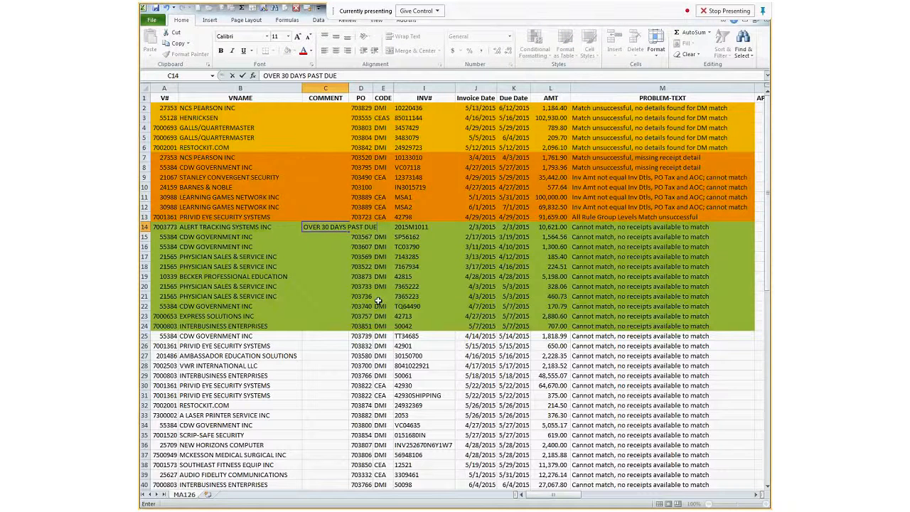
{"action": "left_click", "coordinate": [382, 187]}
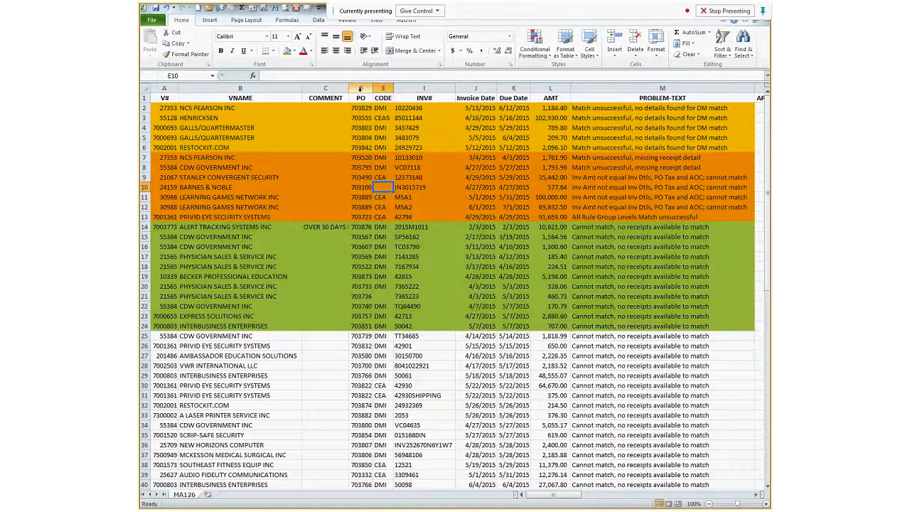
Fit the COMMENT column to its text and copy the past-due comment into the remaining green rows, C15 to C24.
{"action": "left_click_drag", "start_coordinate": [342, 237], "coordinate": [353, 289]}
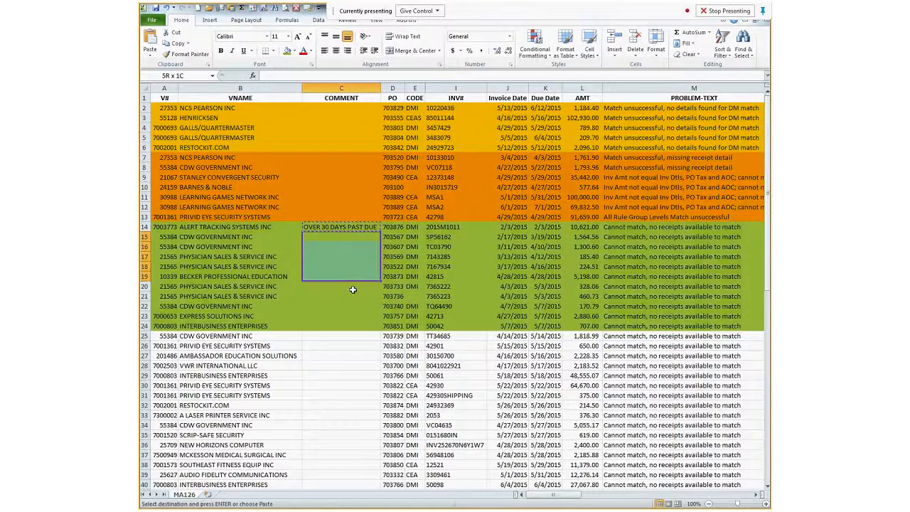
{"action": "left_click_drag", "start_coordinate": [352, 289], "coordinate": [352, 325]}
{"action": "key", "text": "ctrl+v"}
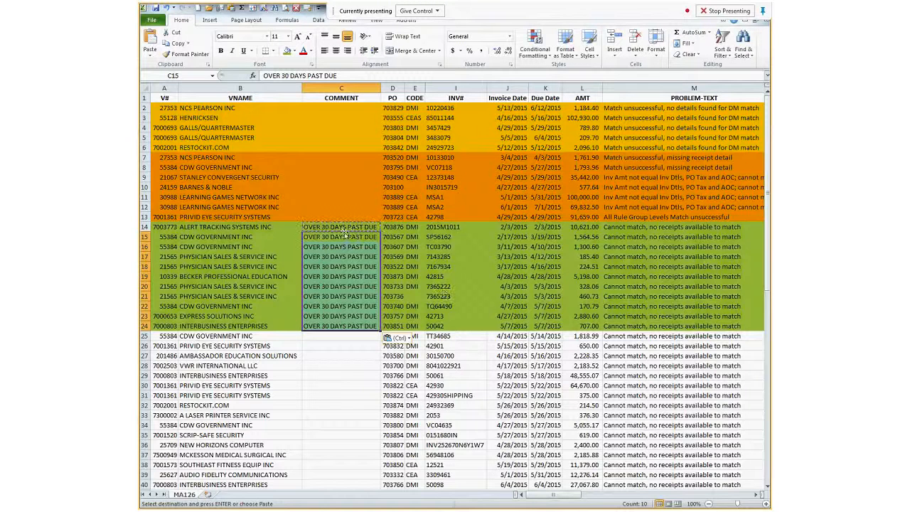
{"action": "left_click", "coordinate": [343, 355]}
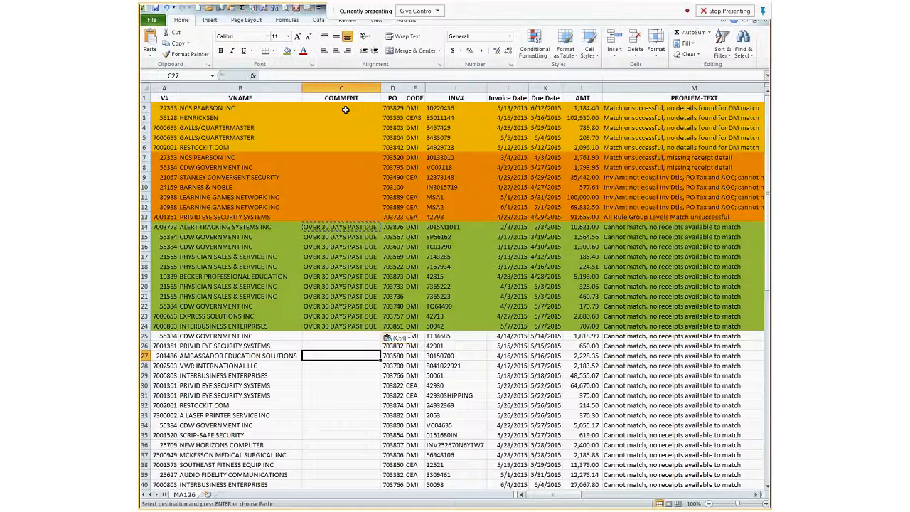
{"action": "left_click", "coordinate": [341, 385]}
Try to save the report to the Desktop as an Excel Workbook named MA126 as of 6-12-15, declining to replace the existing file.
{"action": "left_click", "coordinate": [263, 10]}
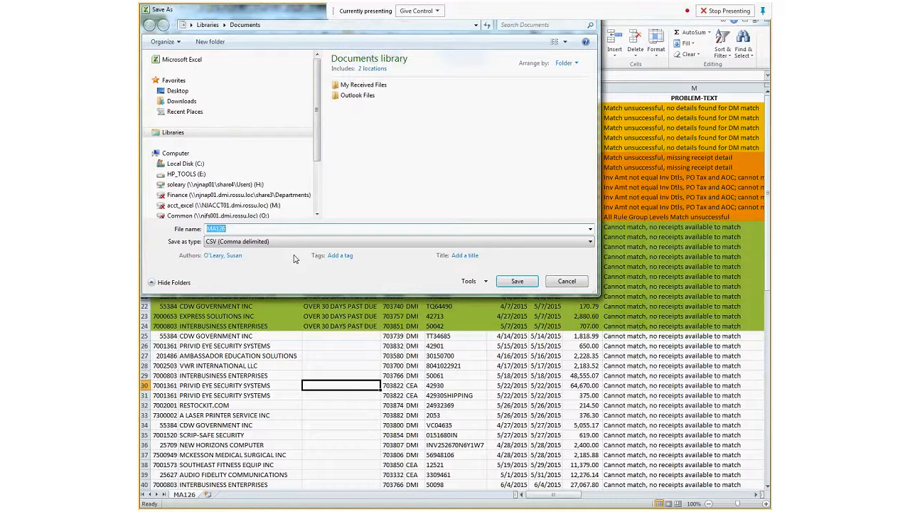
{"action": "left_click", "coordinate": [590, 244]}
{"action": "left_click", "coordinate": [251, 246]}
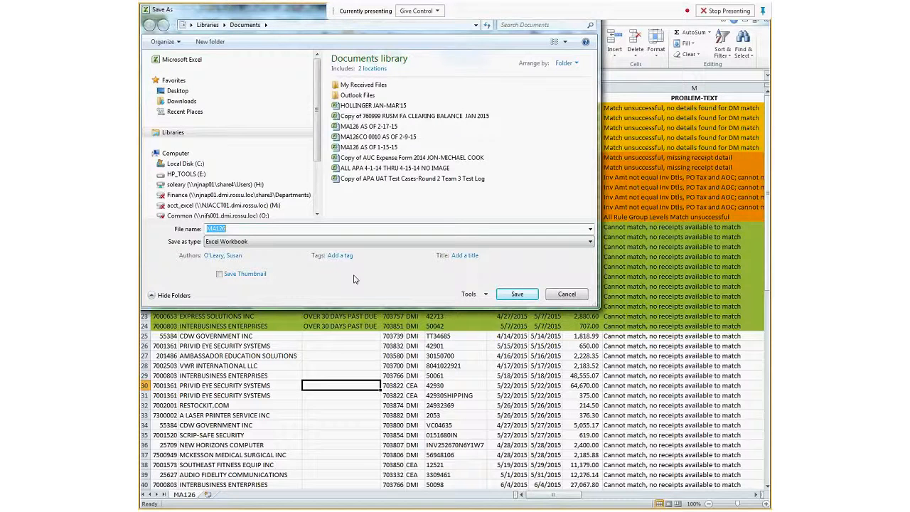
{"action": "type", "text": "MA126 as of"}
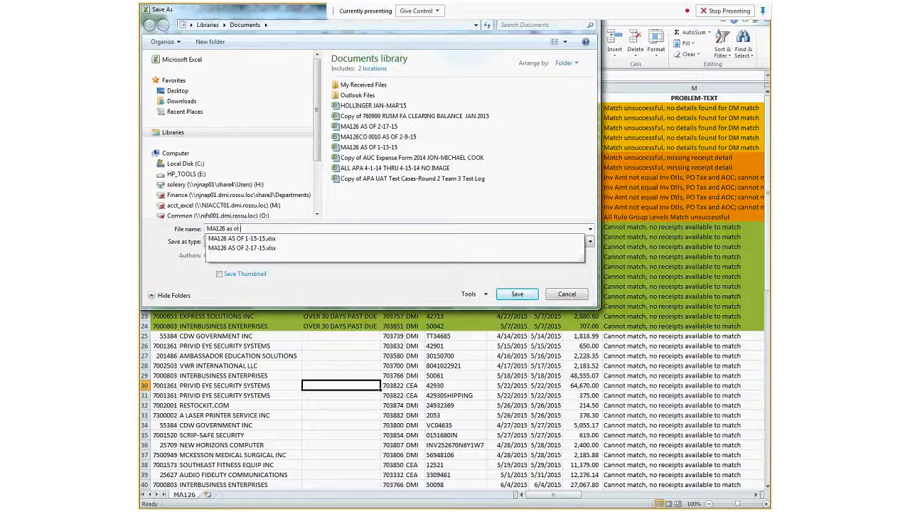
{"action": "type", "text": " 6-12-15"}
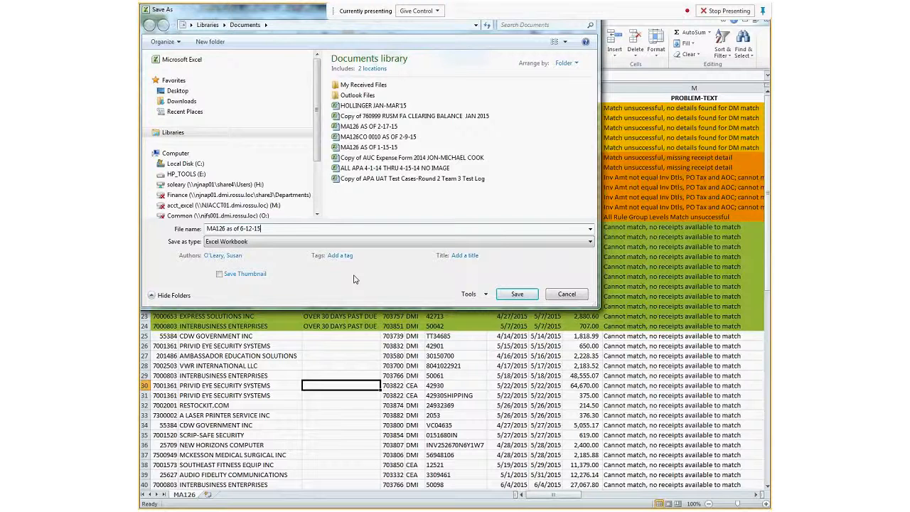
{"action": "left_click", "coordinate": [178, 91]}
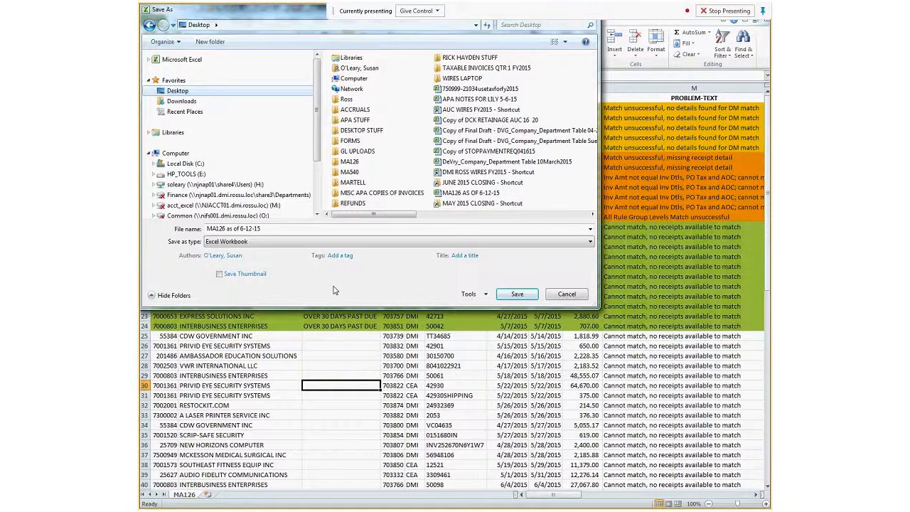
{"action": "key", "text": "Return"}
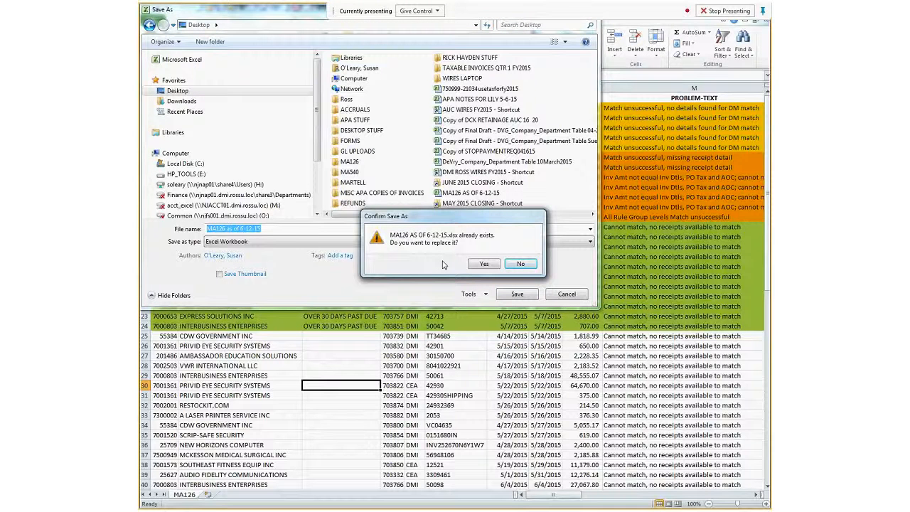
{"action": "left_click", "coordinate": [509, 263]}
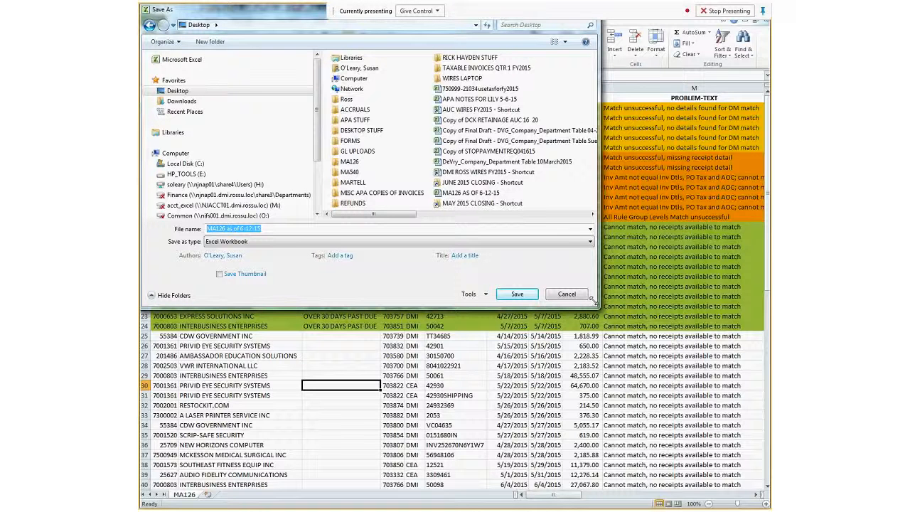
{"action": "left_click", "coordinate": [567, 294]}
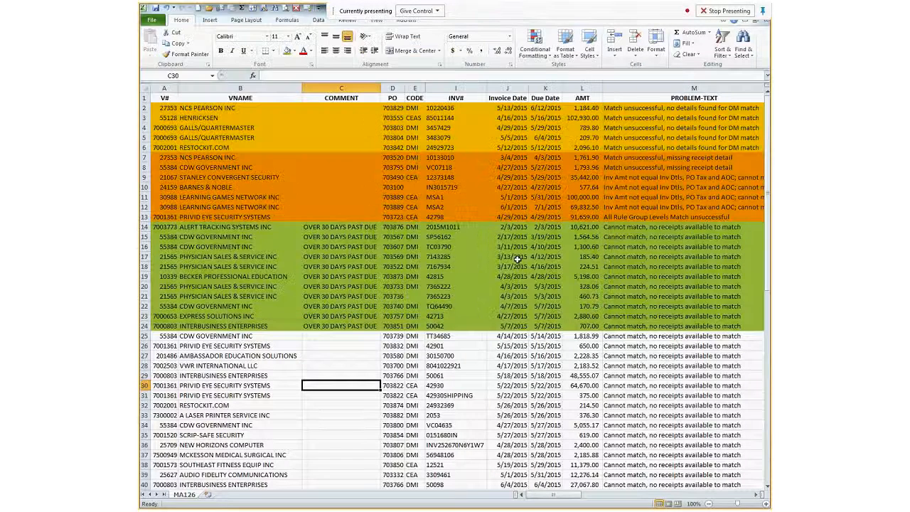